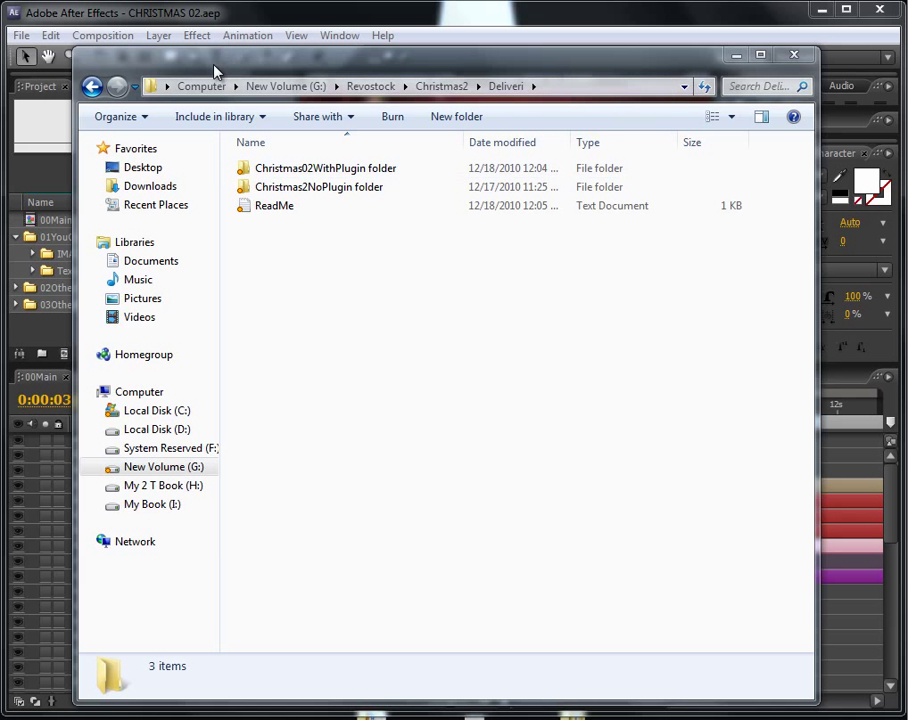
Open the ReadMe text file and look over its contact e-mail line.
{"action": "mouse_move", "coordinate": [213, 70]}
{"action": "left_mouse_down"}
{"action": "mouse_move", "coordinate": [202, 42]}
{"action": "mouse_move", "coordinate": [198, 60]}
{"action": "left_mouse_up"}
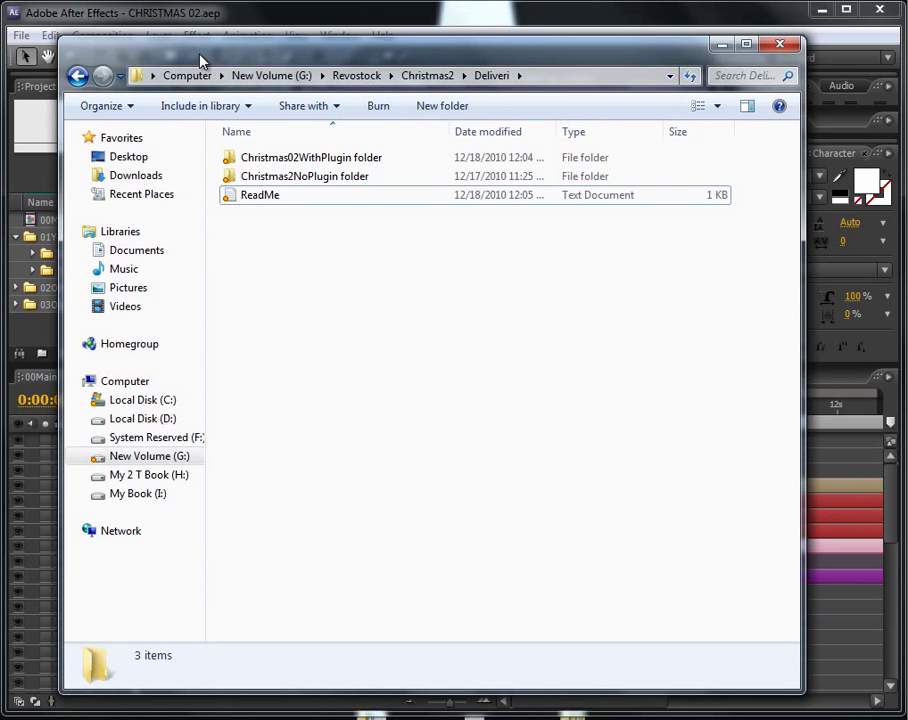
{"action": "double_click", "coordinate": [263, 197]}
{"action": "left_click_drag", "start_coordinate": [217, 130], "coordinate": [316, 188]}
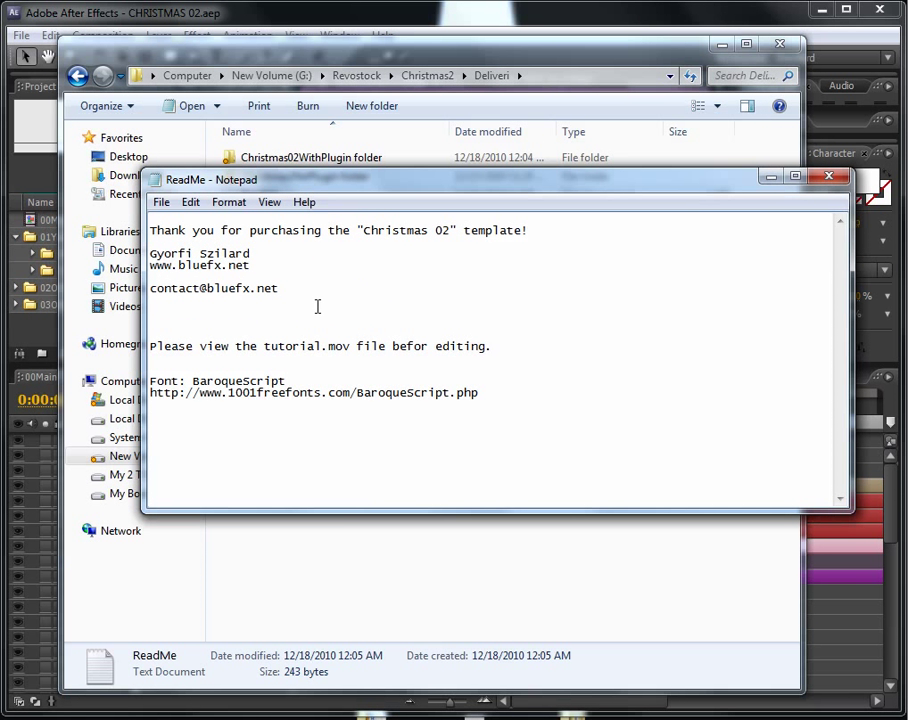
{"action": "left_click_drag", "start_coordinate": [300, 291], "coordinate": [148, 291]}
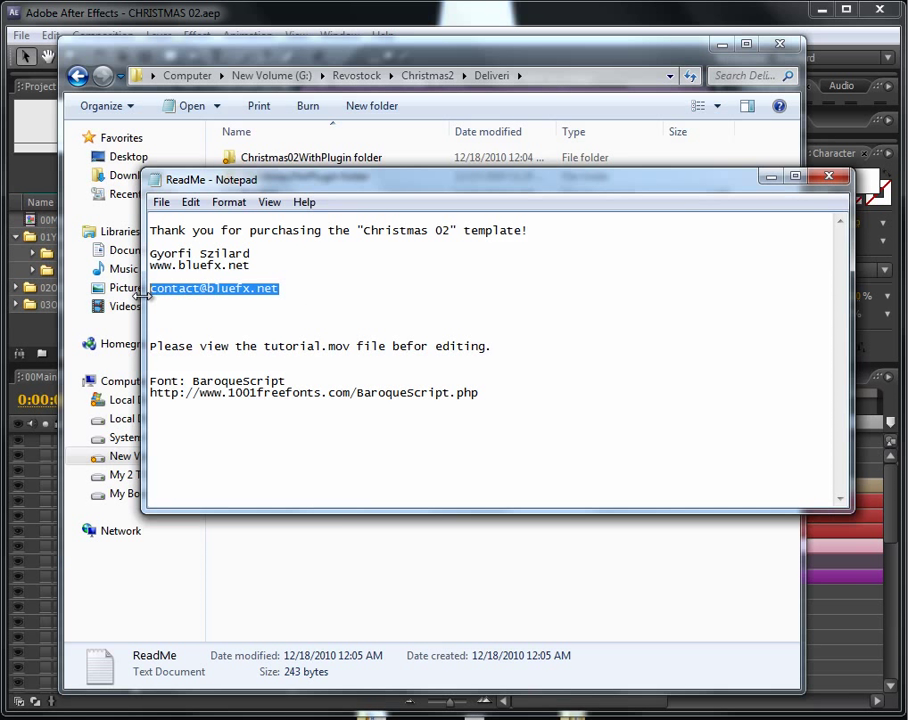
{"action": "left_click", "coordinate": [313, 306]}
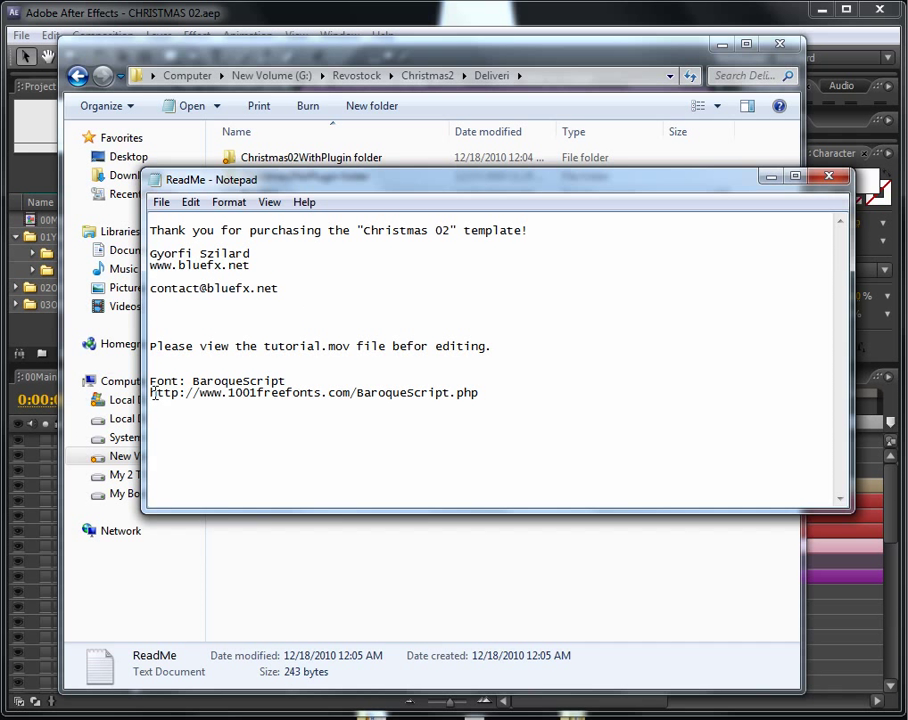
Review the BaroqueScript font download link in the ReadMe, then close the file.
{"action": "left_click_drag", "start_coordinate": [154, 392], "coordinate": [533, 401]}
{"action": "left_click", "coordinate": [532, 403]}
{"action": "left_click_drag", "start_coordinate": [617, 397], "coordinate": [152, 398]}
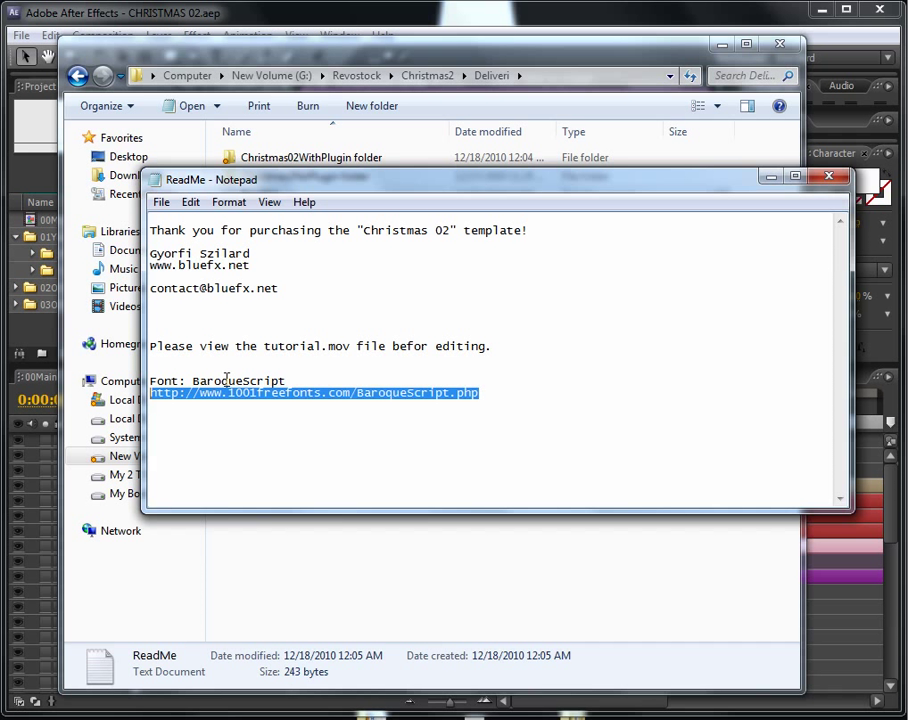
{"action": "left_click", "coordinate": [290, 380]}
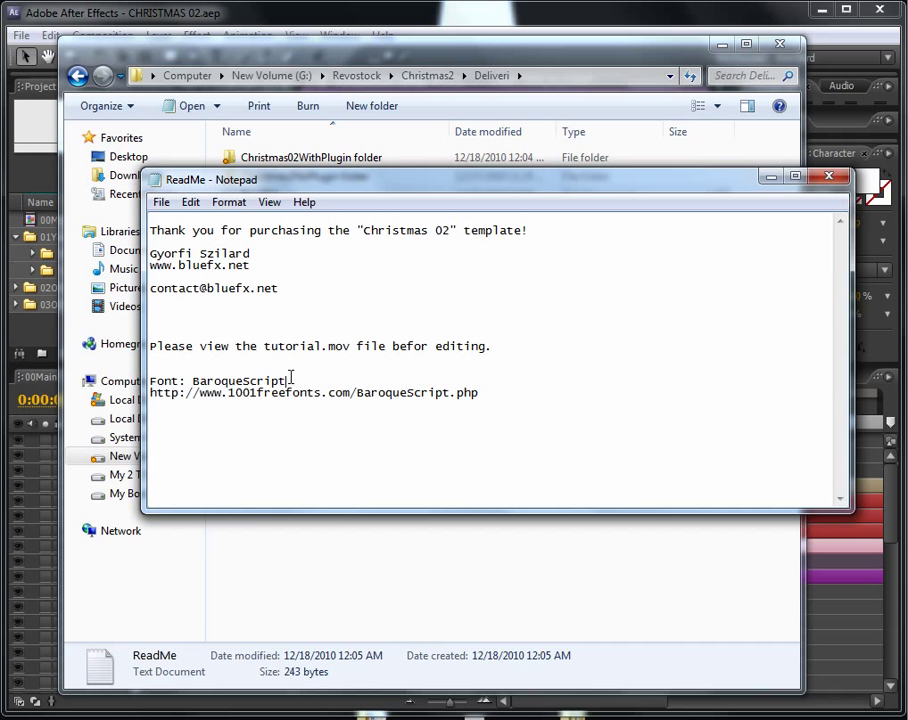
{"action": "left_click_drag", "start_coordinate": [507, 389], "coordinate": [158, 400]}
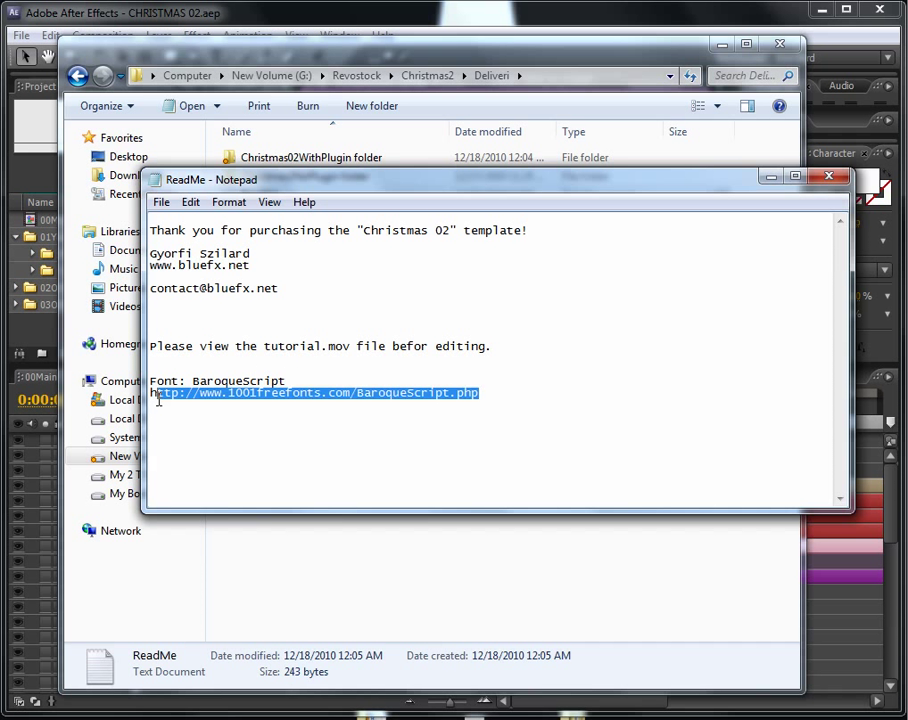
{"action": "left_click", "coordinate": [266, 339]}
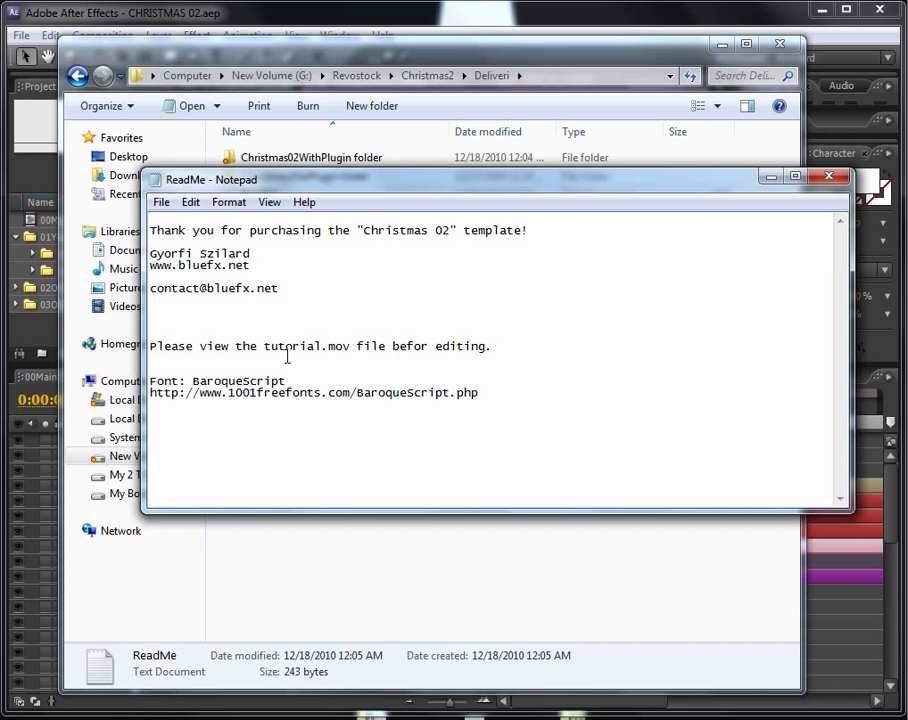
{"action": "key", "text": "alt+F4"}
{"action": "left_click", "coordinate": [280, 248]}
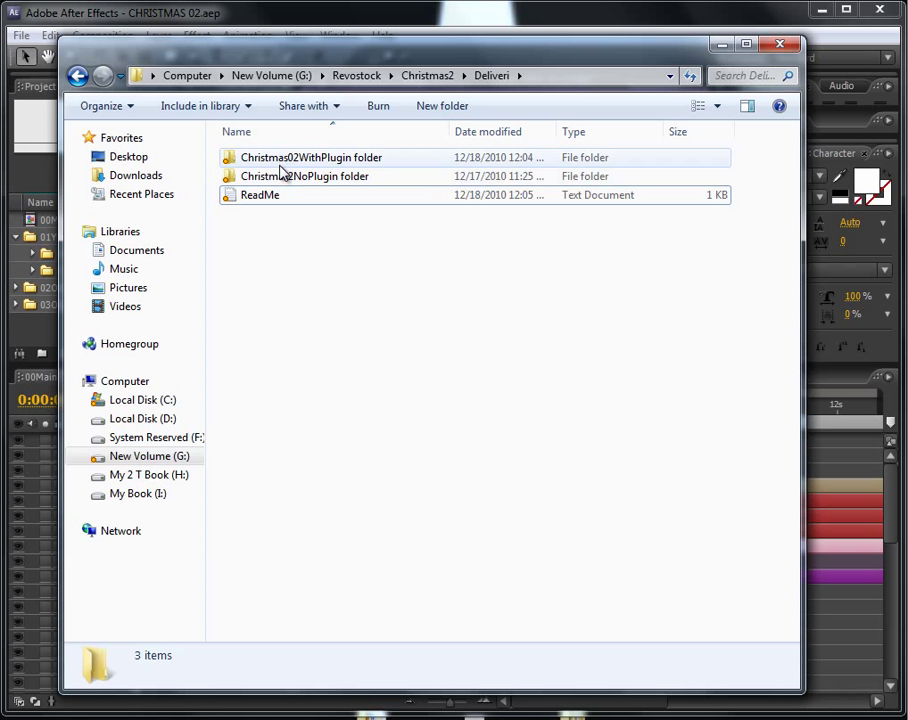
Open the Christmas2NoPlugin folder instead of the Christmas02WithPlugin one.
{"action": "mouse_move", "coordinate": [277, 183]}
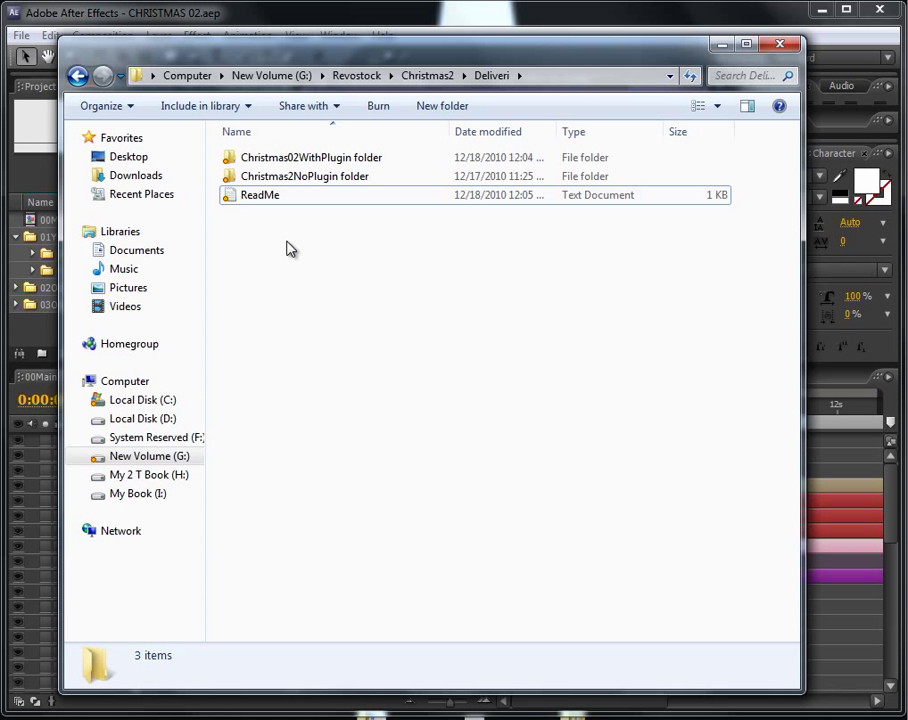
{"action": "left_click", "coordinate": [300, 158]}
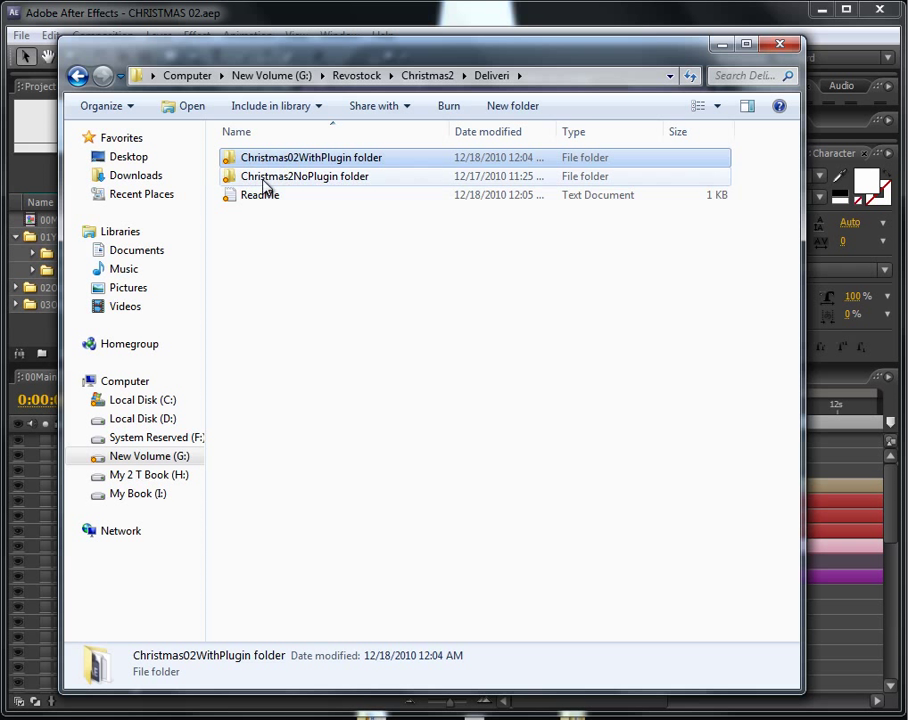
{"action": "mouse_move", "coordinate": [310, 186]}
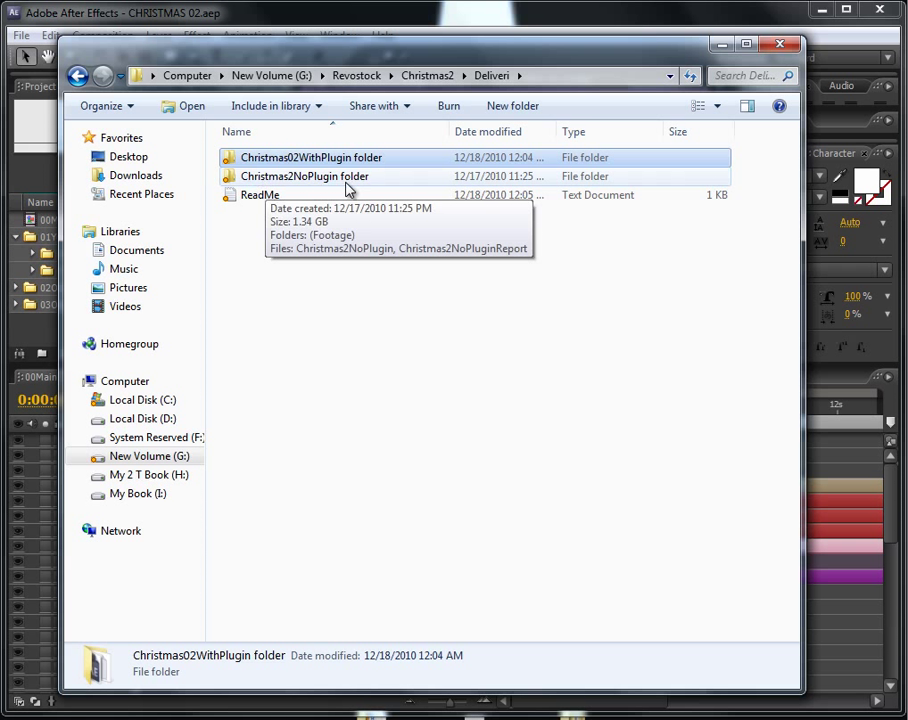
{"action": "left_click", "coordinate": [300, 284]}
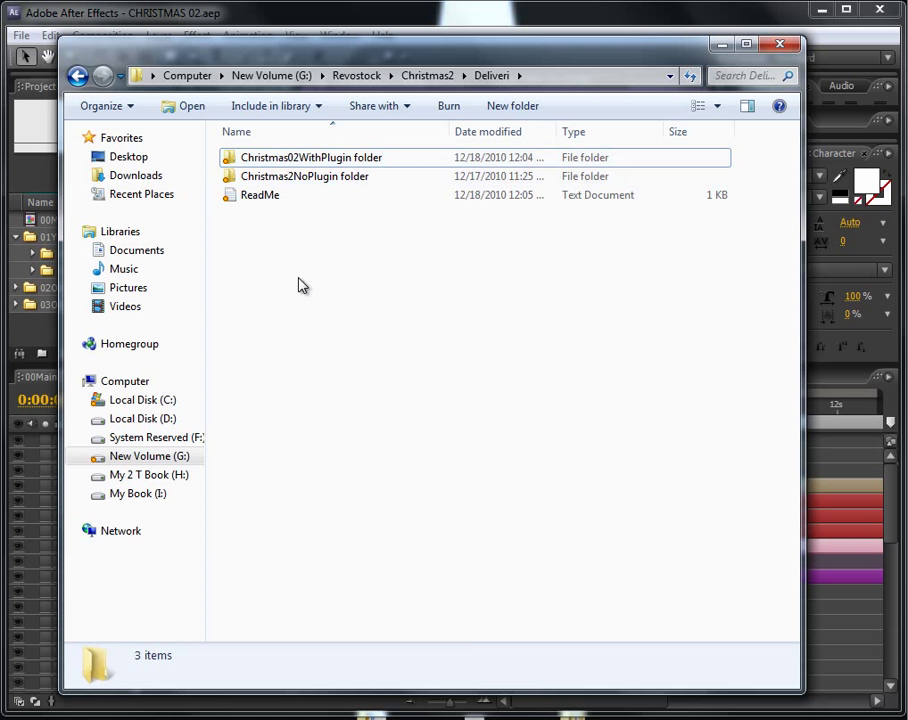
{"action": "left_click", "coordinate": [273, 180]}
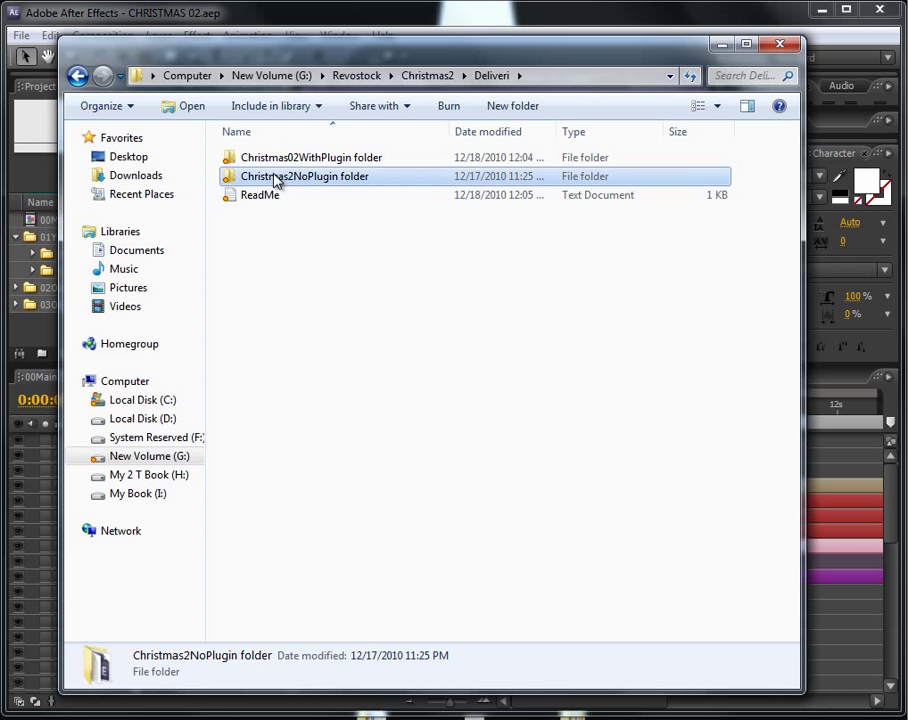
{"action": "double_click", "coordinate": [276, 181]}
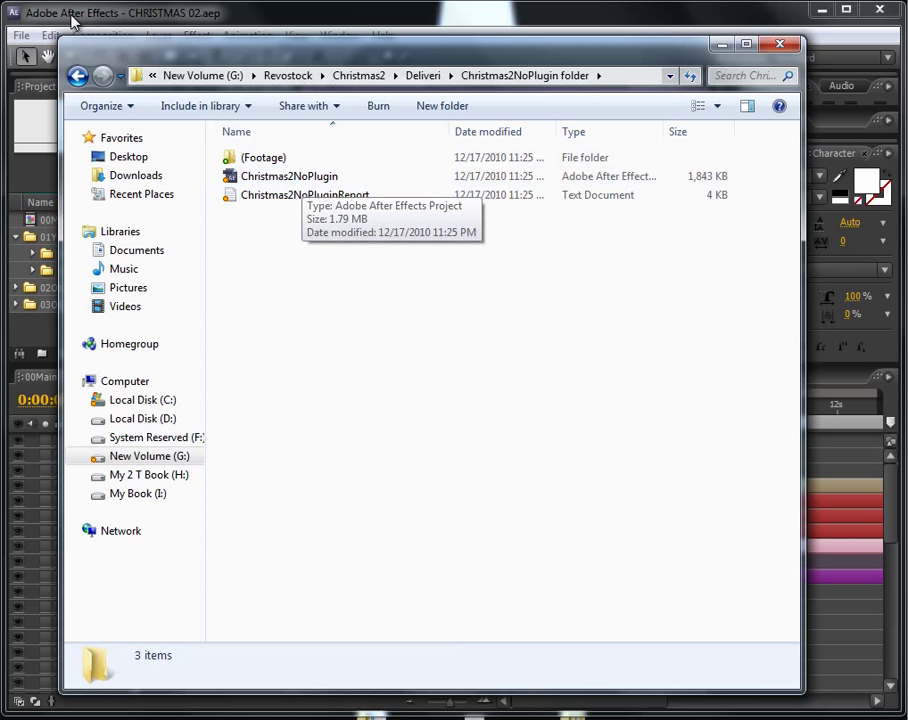
Open the Christmas2NoPlugin .aep project and accept the older-version conversion warning.
{"action": "left_click", "coordinate": [278, 178]}
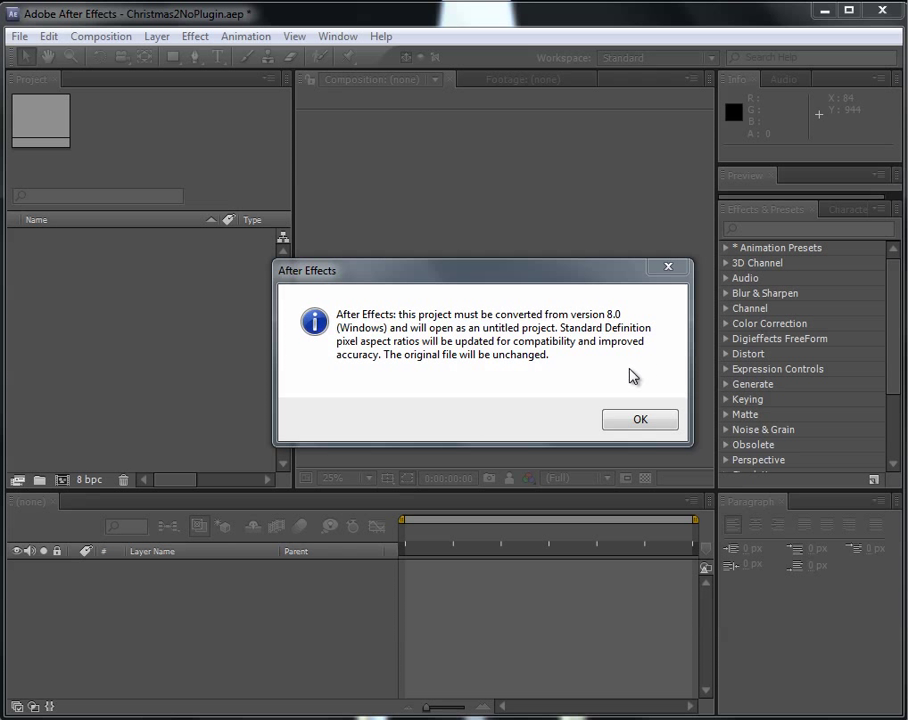
{"action": "left_click", "coordinate": [638, 424]}
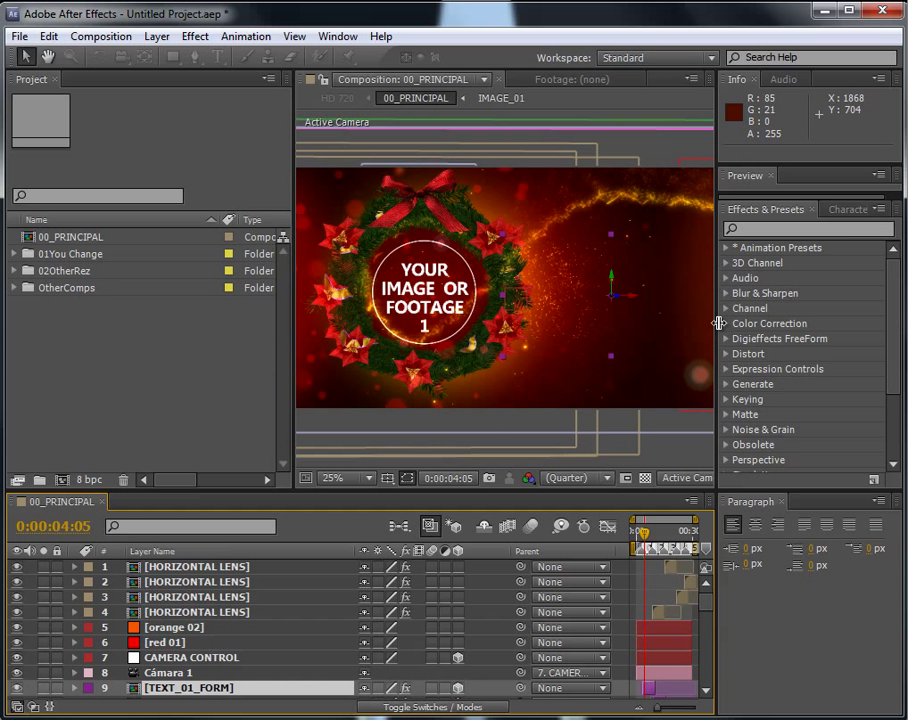
Widen the viewer and timeline for 00_PRINCIPAL and move the playhead to 0:00:07:11.
{"action": "left_click_drag", "start_coordinate": [718, 323], "coordinate": [796, 308]}
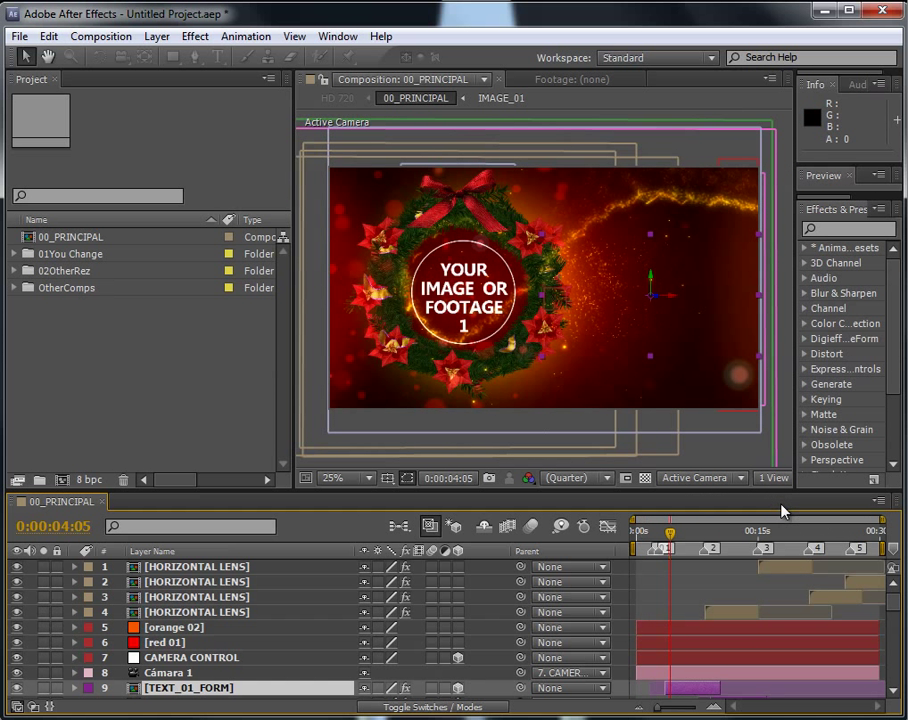
{"action": "left_click", "coordinate": [55, 238]}
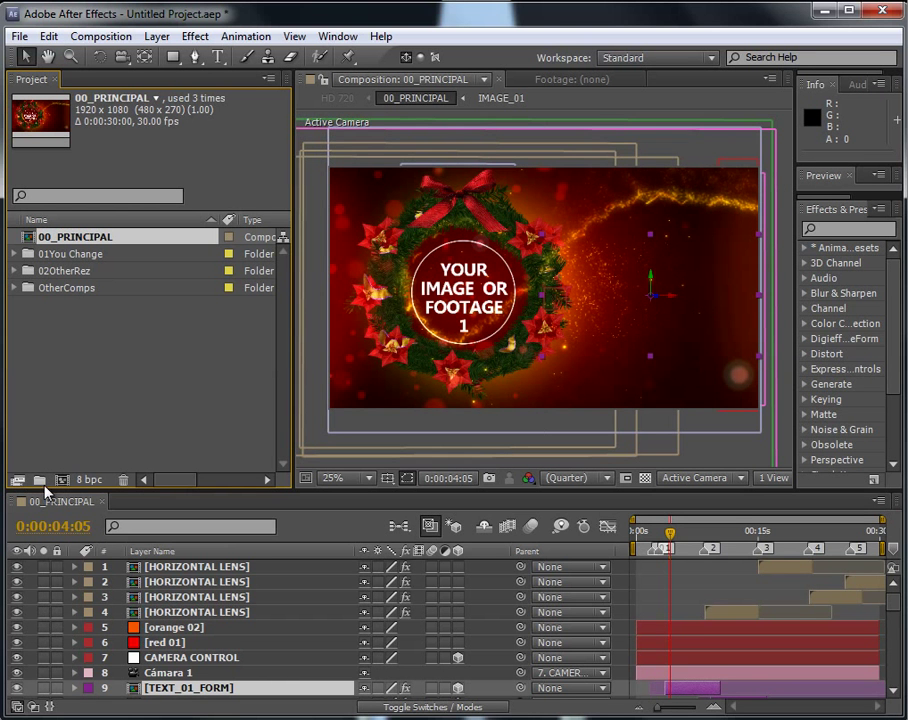
{"action": "left_click_drag", "start_coordinate": [43, 490], "coordinate": [43, 409]}
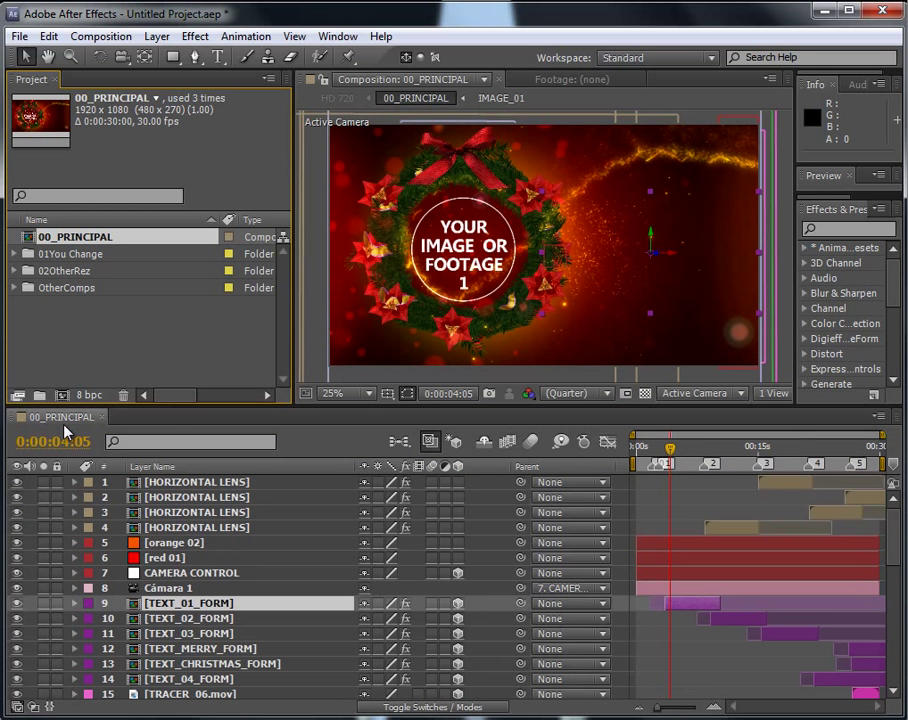
{"action": "left_click", "coordinate": [697, 449]}
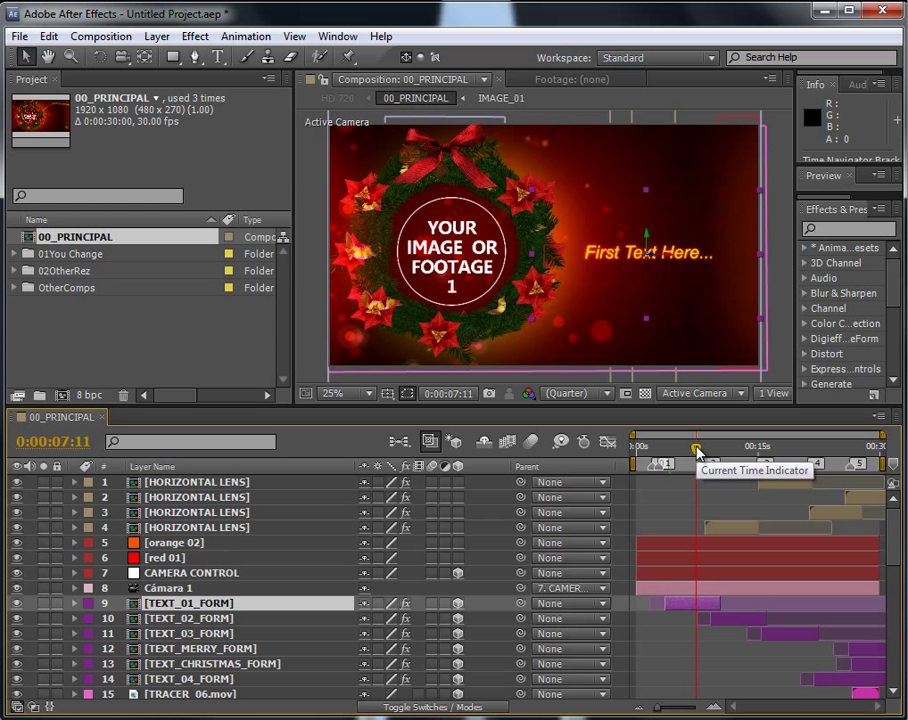
Expand the 01You Change and IMAGES folders to list IMAGE_01 through IMAGE_05.
{"action": "left_click", "coordinate": [15, 255]}
{"action": "left_click", "coordinate": [45, 273]}
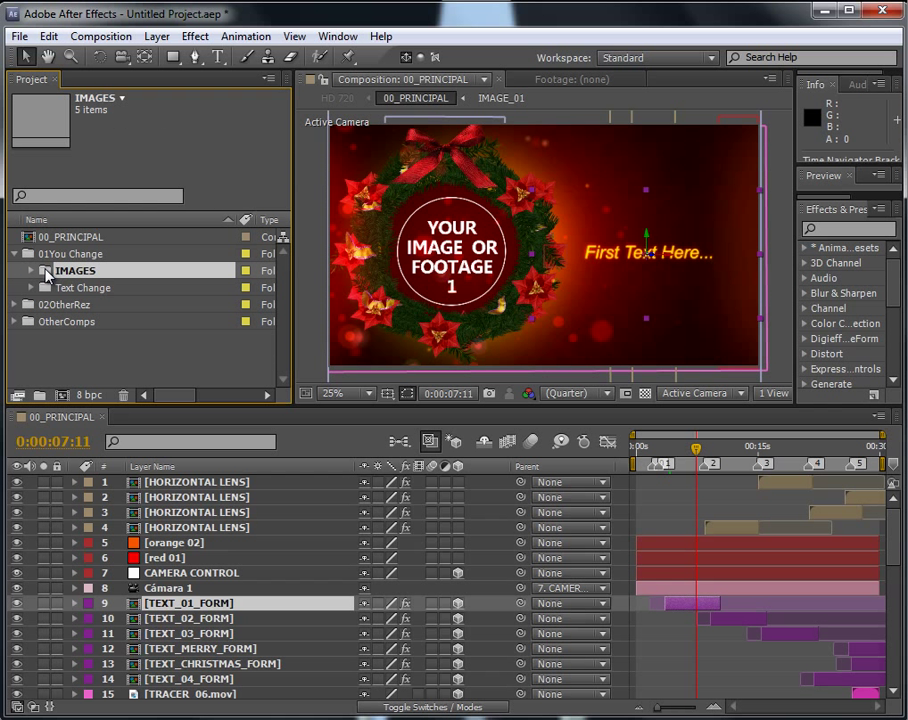
{"action": "left_click", "coordinate": [82, 289]}
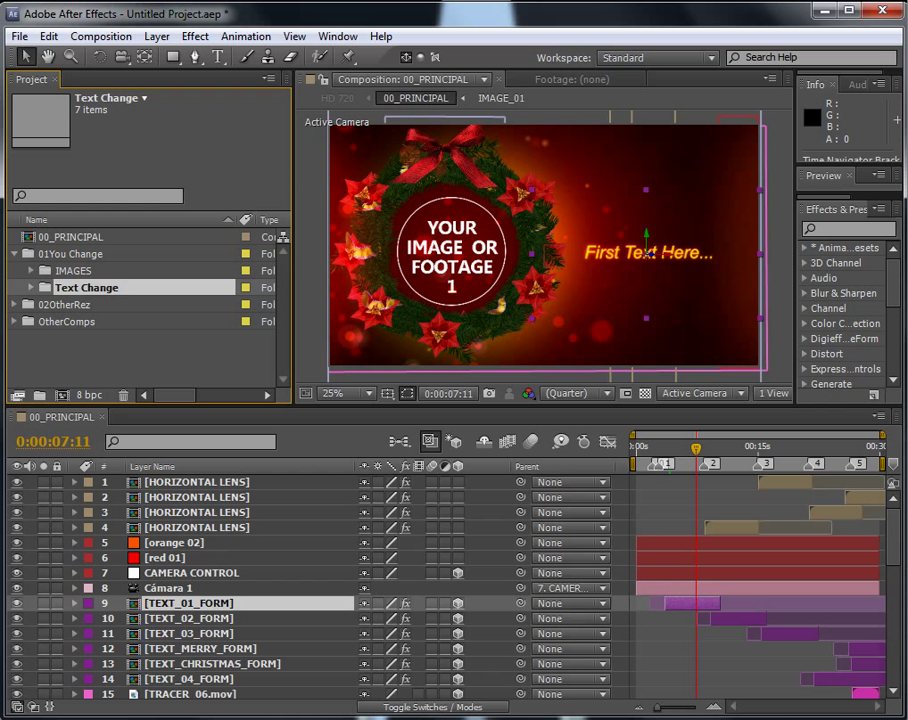
{"action": "left_click", "coordinate": [32, 271]}
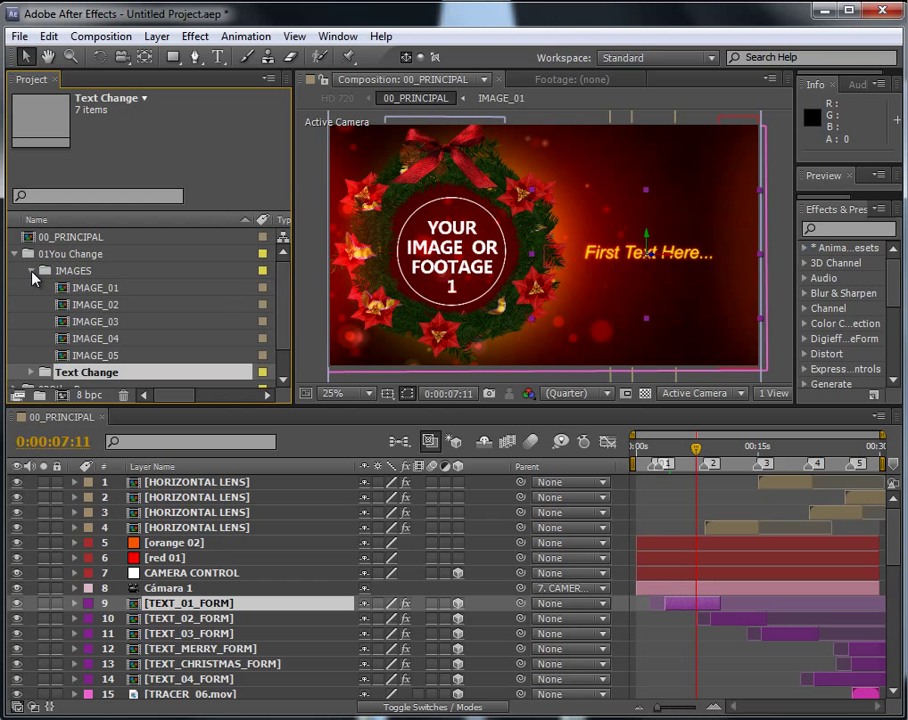
{"action": "left_click", "coordinate": [85, 289]}
{"action": "left_click", "coordinate": [92, 305]}
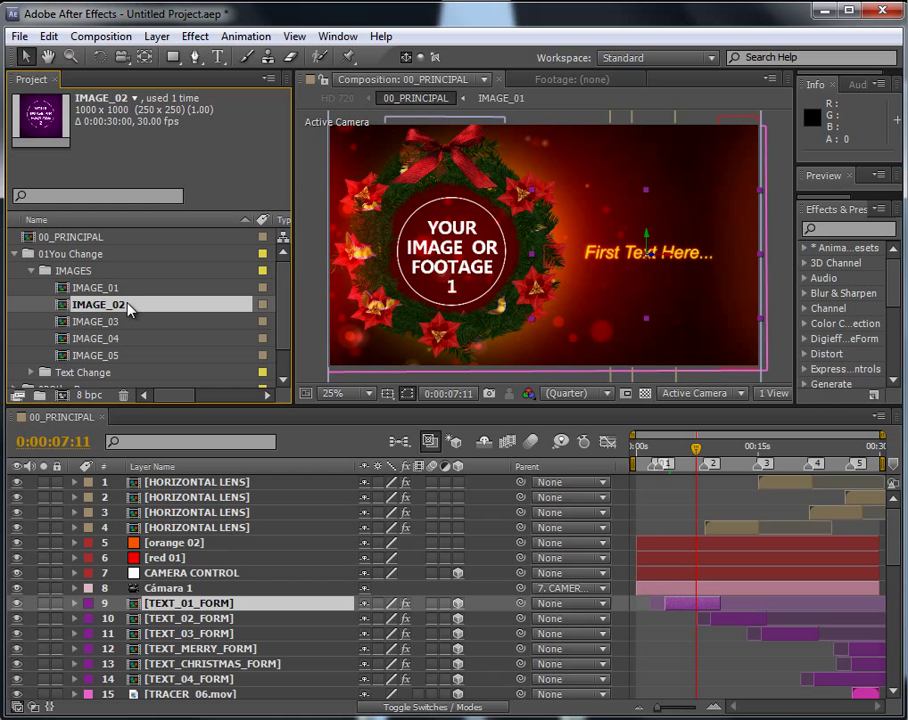
{"action": "left_click", "coordinate": [98, 292]}
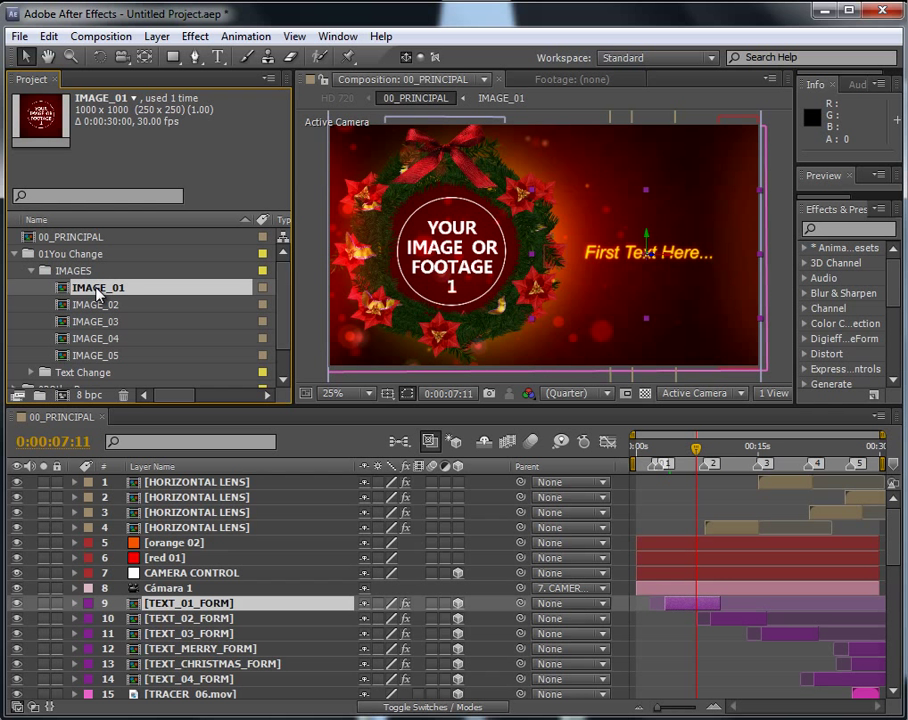
Open the IMAGE_01 comp and briefly toggle the IMAGE_01.jpg layer's visibility.
{"action": "double_click", "coordinate": [97, 290]}
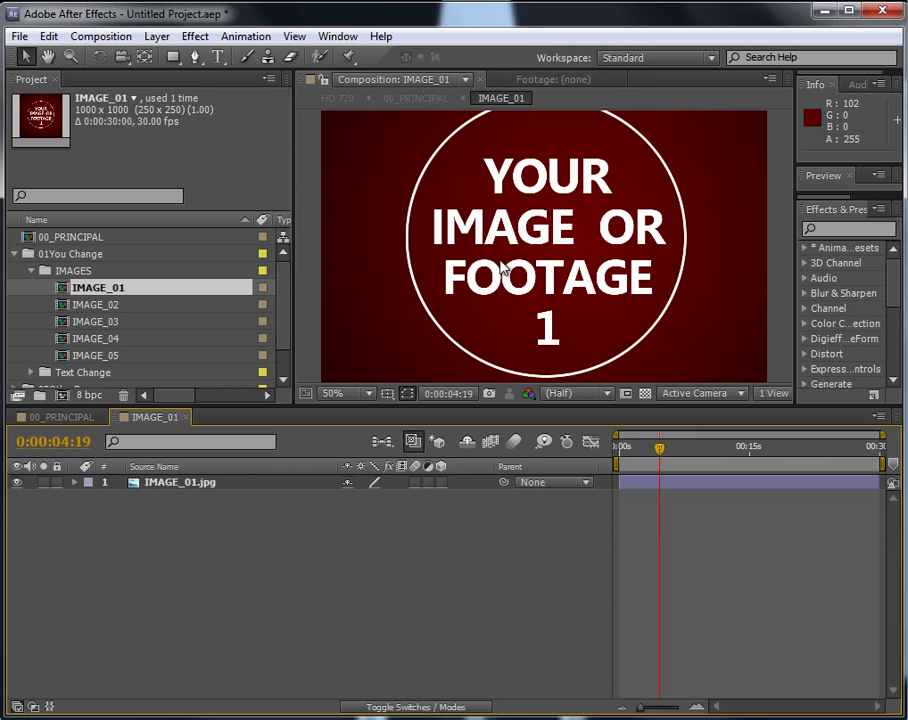
{"action": "scroll", "coordinate": [501, 265], "scroll_direction": "down", "scroll_amount": 2}
{"action": "left_click", "coordinate": [183, 485]}
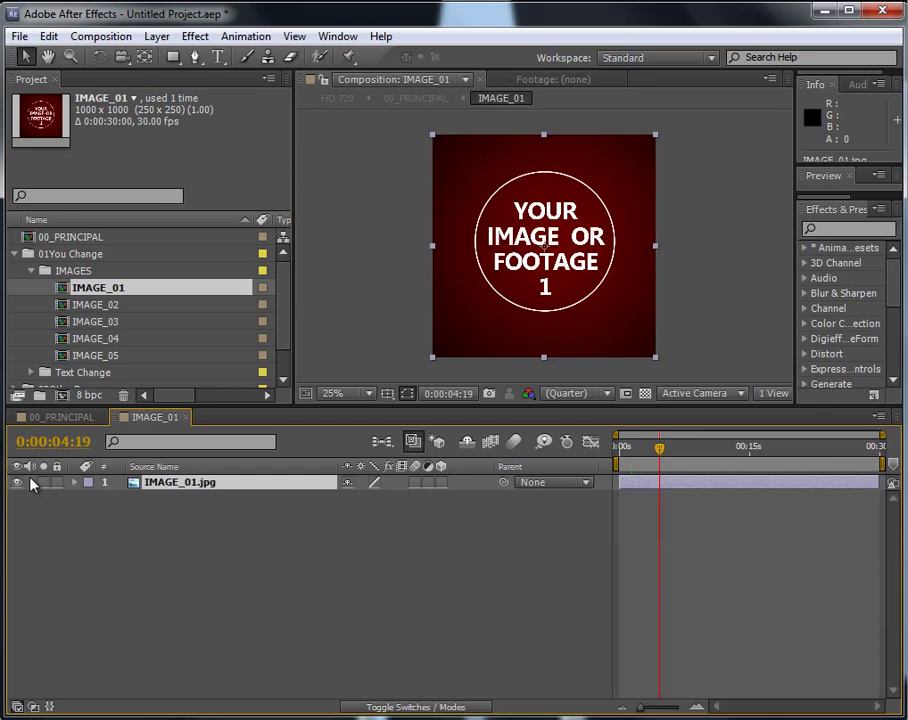
{"action": "left_click", "coordinate": [16, 483]}
{"action": "left_click", "coordinate": [16, 483]}
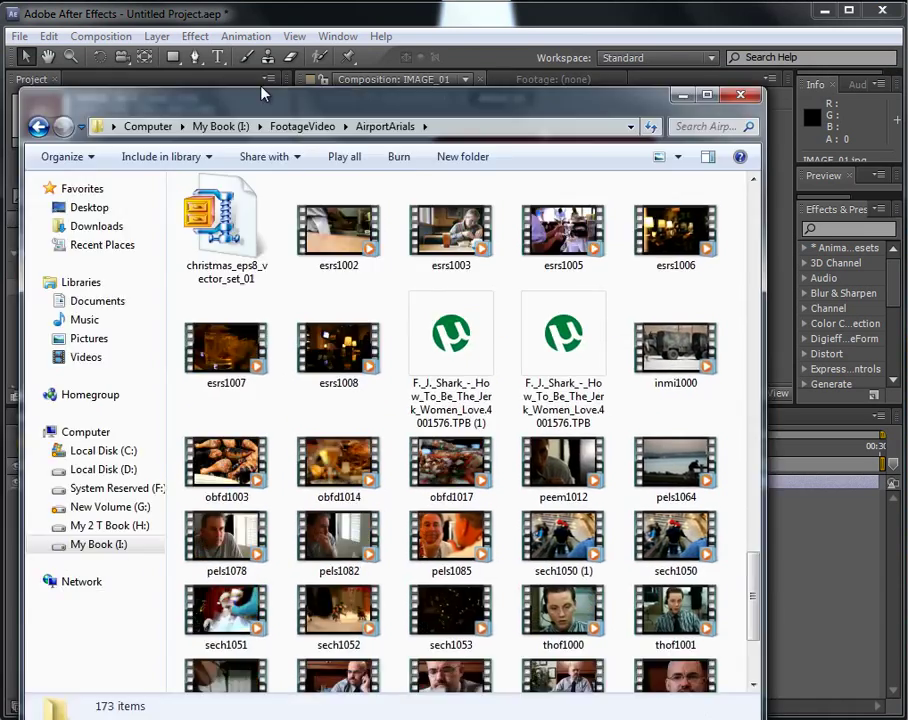
Import the clips pels1085, sech1050 (1), sech1053, sech1052 and sech1051 from Explorer.
{"action": "left_click_drag", "start_coordinate": [259, 91], "coordinate": [424, 5]}
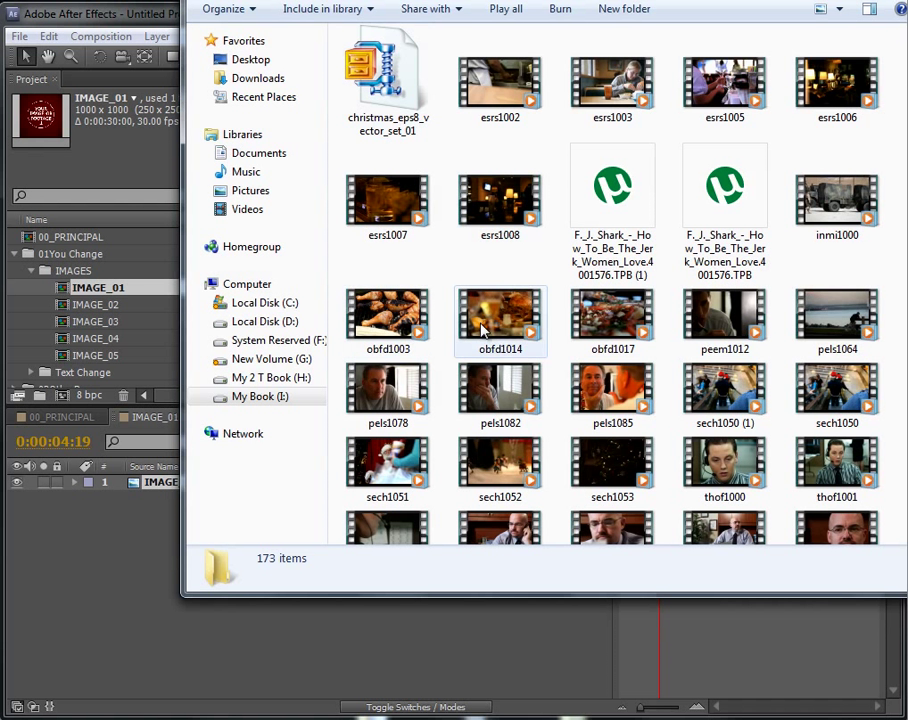
{"action": "left_click", "coordinate": [612, 390]}
{"action": "left_click", "coordinate": [733, 395], "text": "ctrl"}
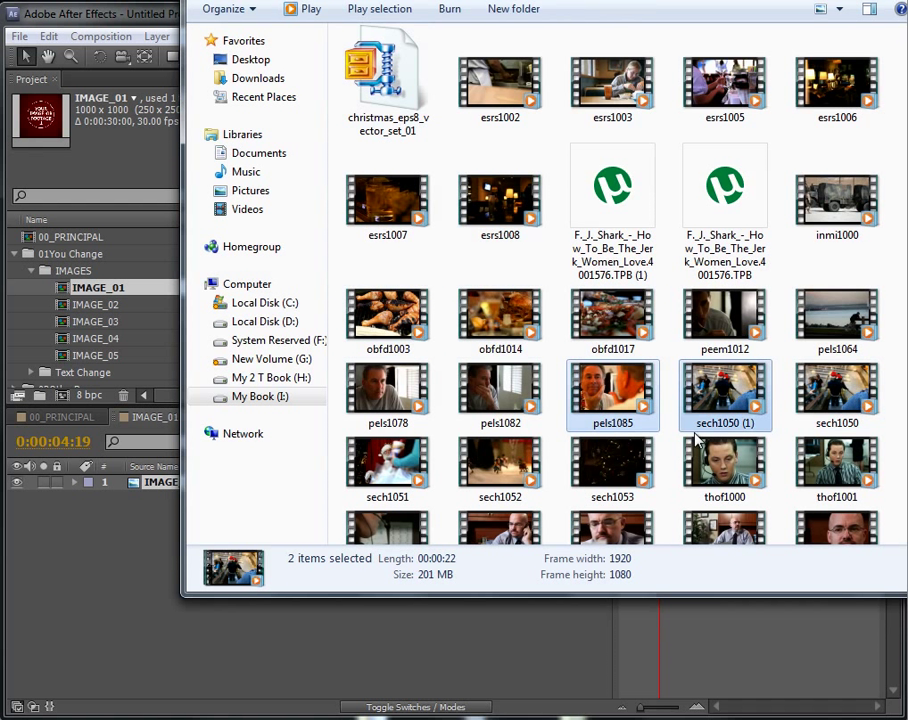
{"action": "left_click", "coordinate": [605, 455], "text": "ctrl"}
{"action": "left_click", "coordinate": [510, 470], "text": "ctrl"}
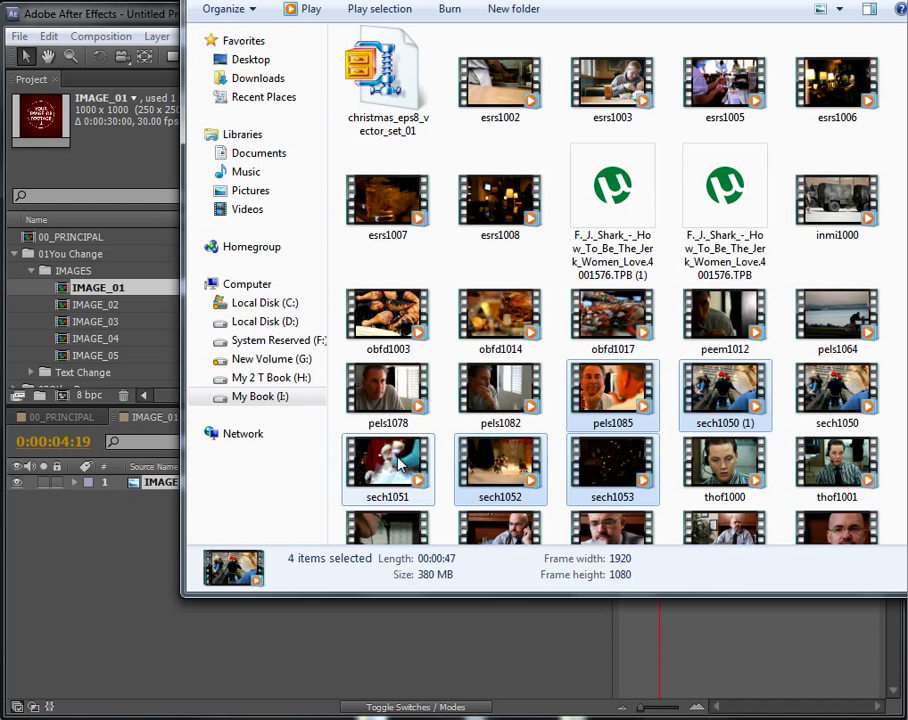
{"action": "left_click", "coordinate": [388, 462], "text": "ctrl"}
{"action": "left_click_drag", "start_coordinate": [388, 462], "coordinate": [28, 331]}
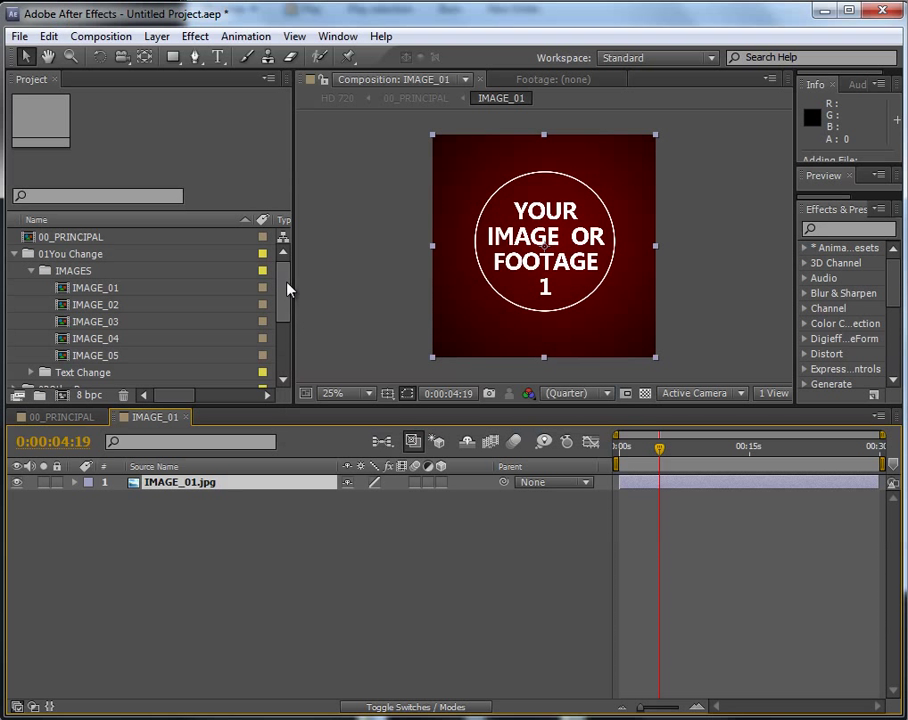
Place sech1050 (1).mov above IMAGE_01.jpg in IMAGE_01 and scale it to 83%.
{"action": "left_click_drag", "start_coordinate": [289, 290], "coordinate": [290, 338]}
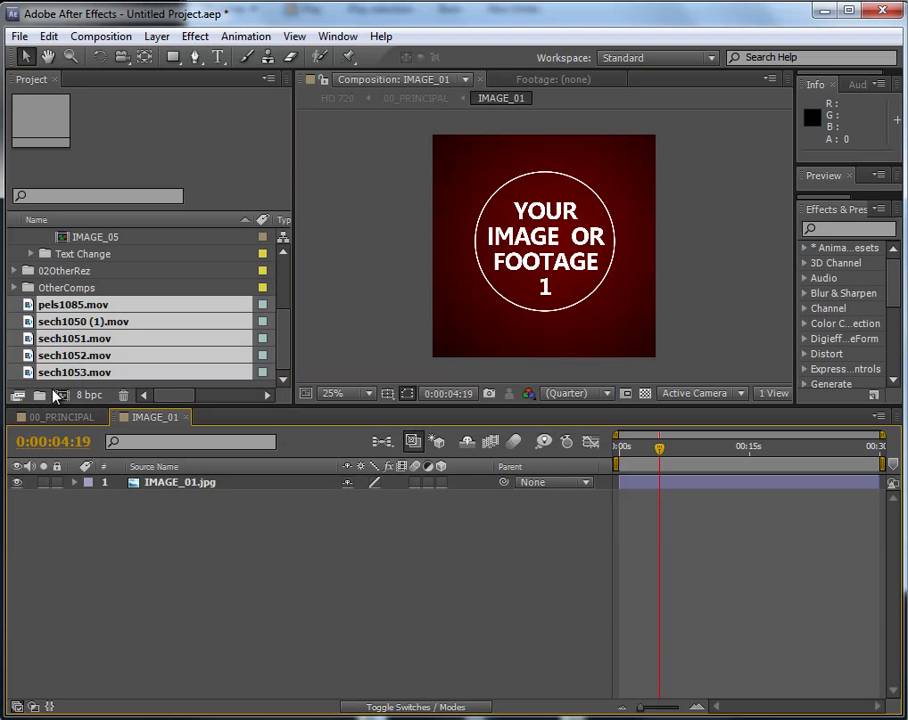
{"action": "left_click", "coordinate": [55, 288]}
{"action": "left_click", "coordinate": [46, 306]}
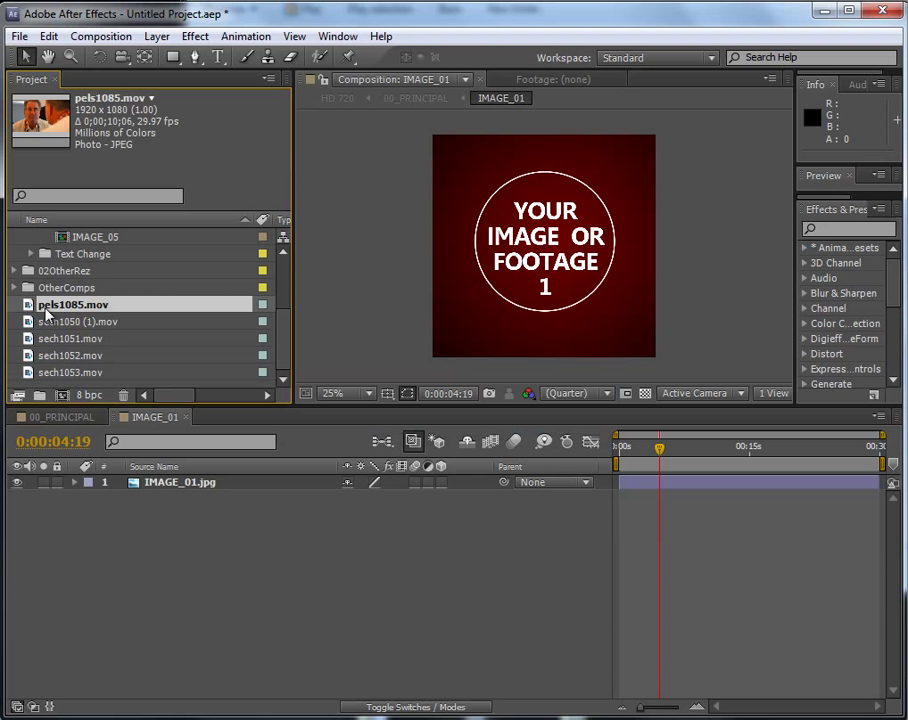
{"action": "left_click", "coordinate": [50, 324]}
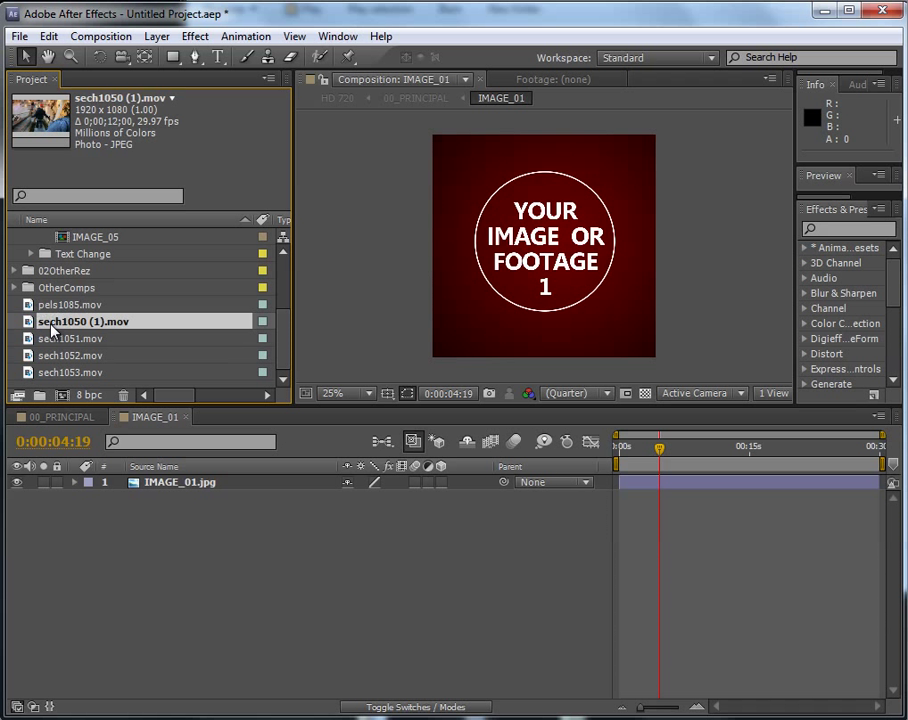
{"action": "left_click_drag", "start_coordinate": [50, 330], "coordinate": [150, 530]}
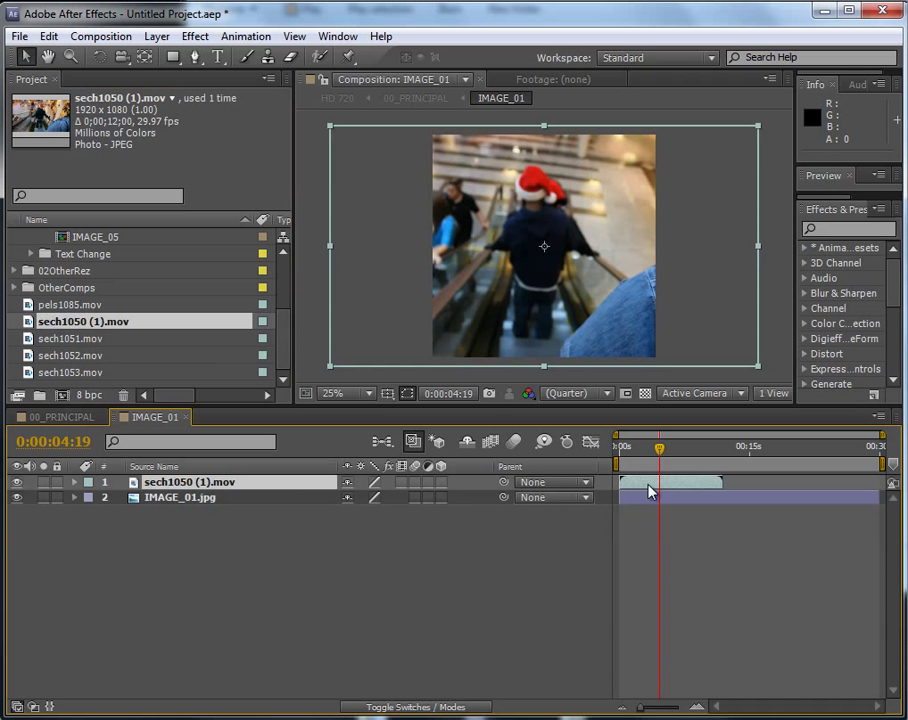
{"action": "mouse_move", "coordinate": [648, 490]}
{"action": "left_mouse_down"}
{"action": "mouse_move", "coordinate": [677, 489]}
{"action": "mouse_move", "coordinate": [663, 490]}
{"action": "left_mouse_up"}
{"action": "key", "text": "s"}
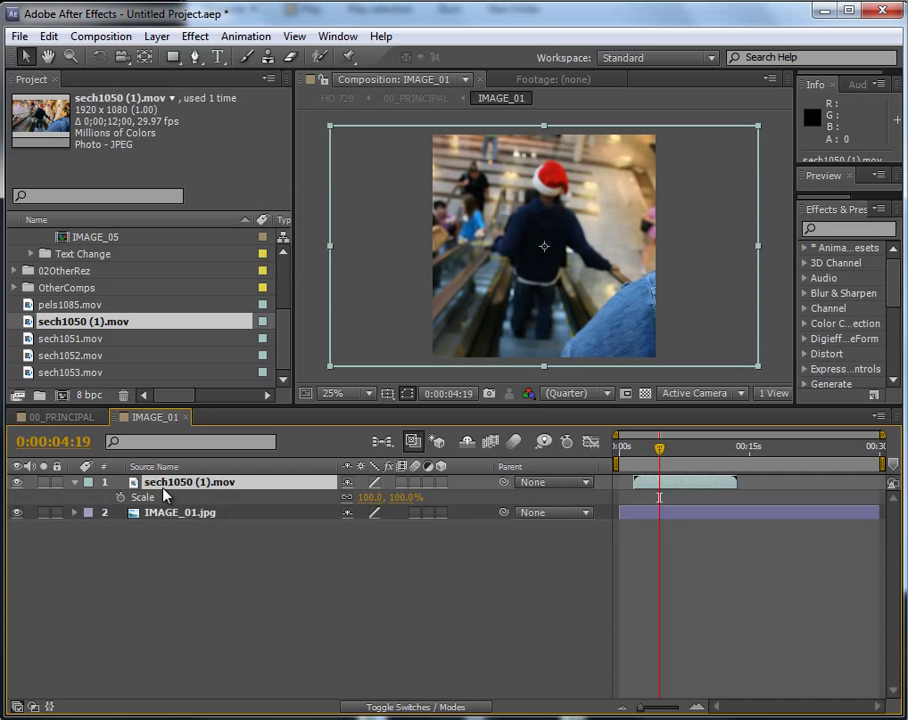
{"action": "left_click_drag", "start_coordinate": [370, 497], "coordinate": [356, 500]}
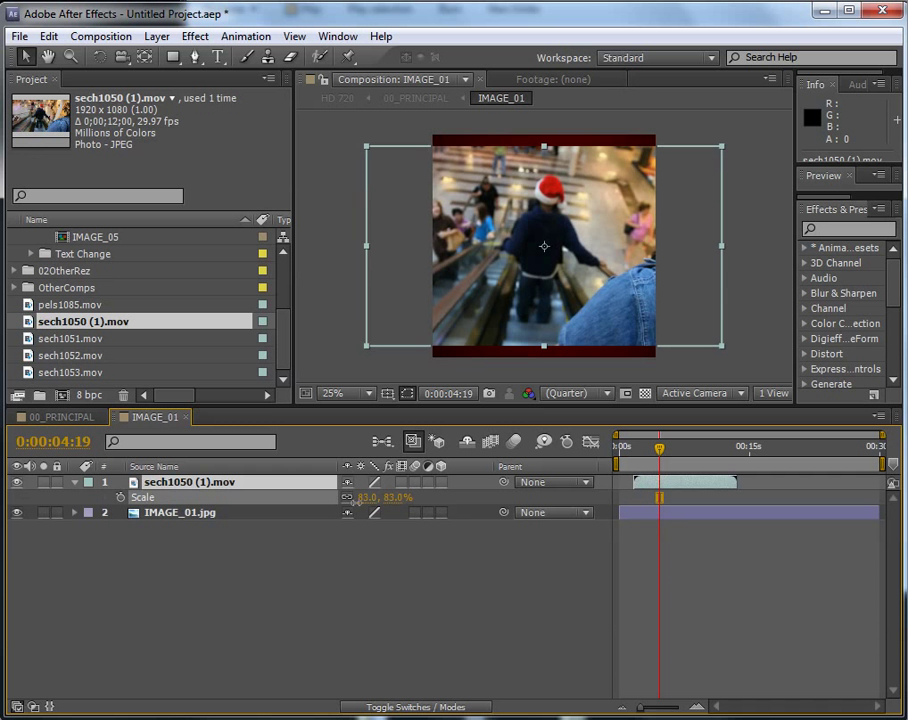
Check the wreath in 00_PRINCIPAL, then make the sech1050 clip start at 0s in IMAGE_01.
{"action": "left_click", "coordinate": [40, 417]}
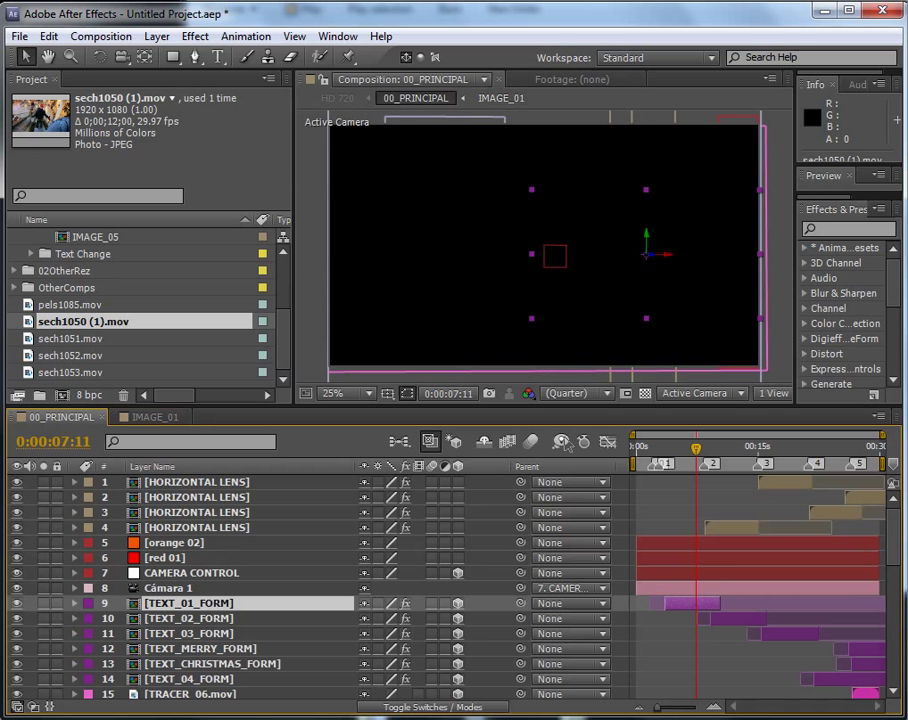
{"action": "left_click_drag", "start_coordinate": [695, 449], "coordinate": [657, 452]}
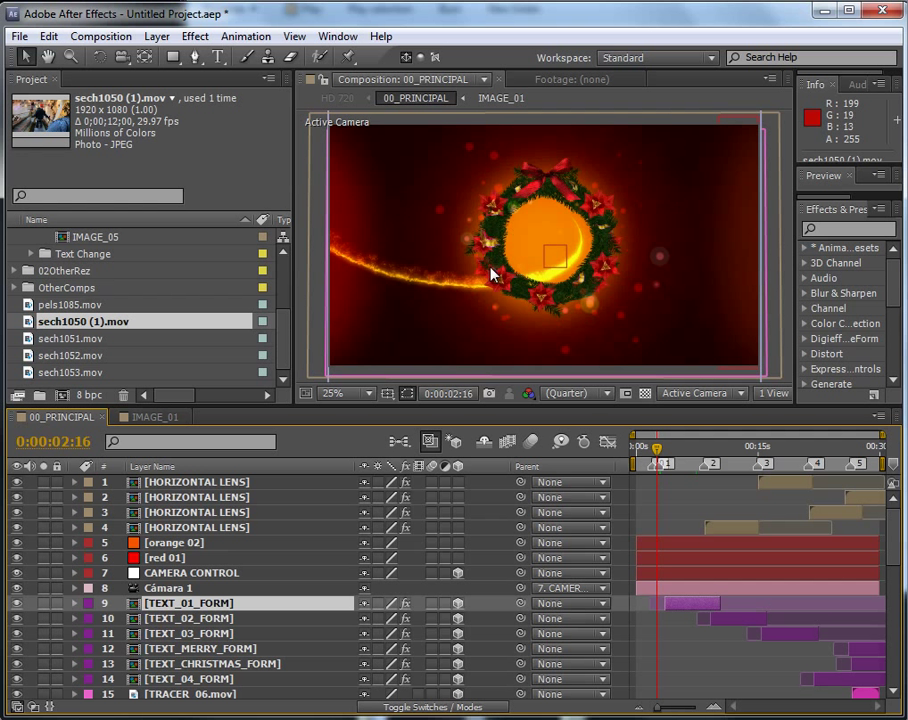
{"action": "left_click", "coordinate": [158, 421]}
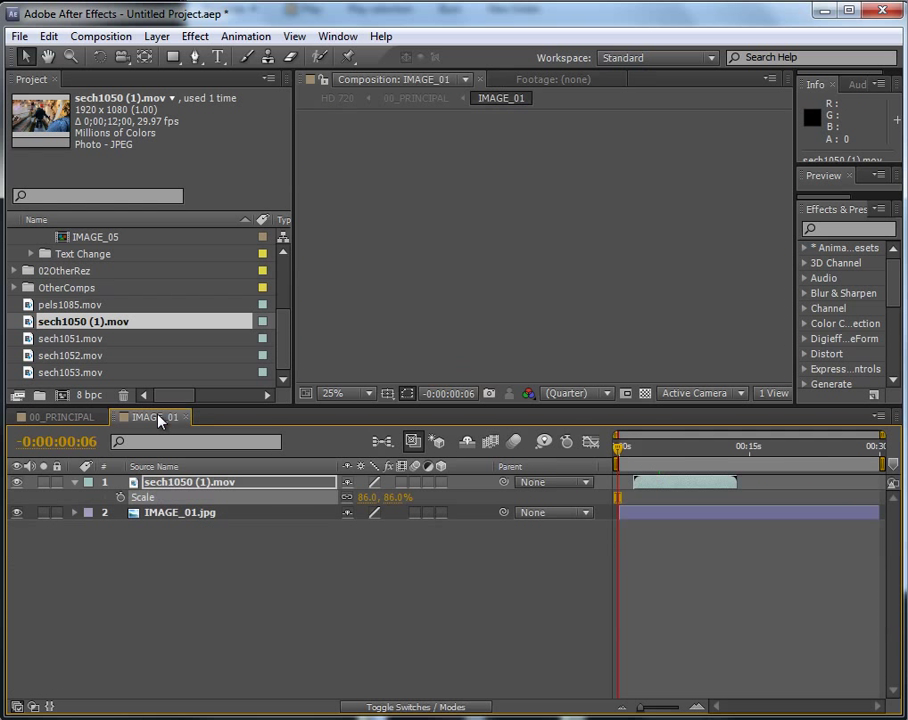
{"action": "left_click_drag", "start_coordinate": [679, 482], "coordinate": [658, 487]}
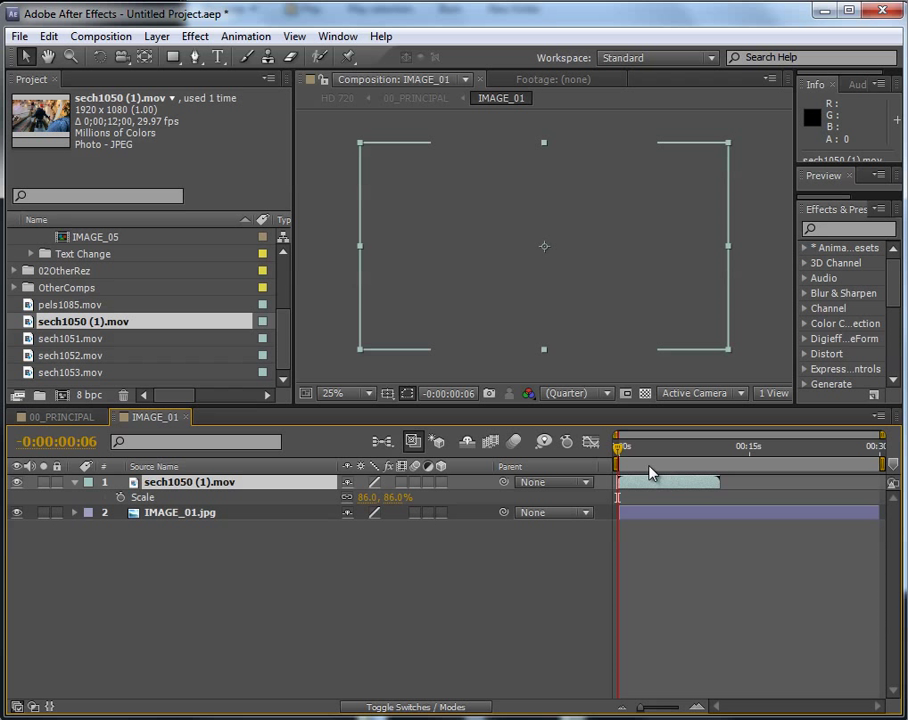
Scrub 00_PRINCIPAL from 0:00:06:28 to watch the clip play inside the wreath.
{"action": "left_click", "coordinate": [46, 418]}
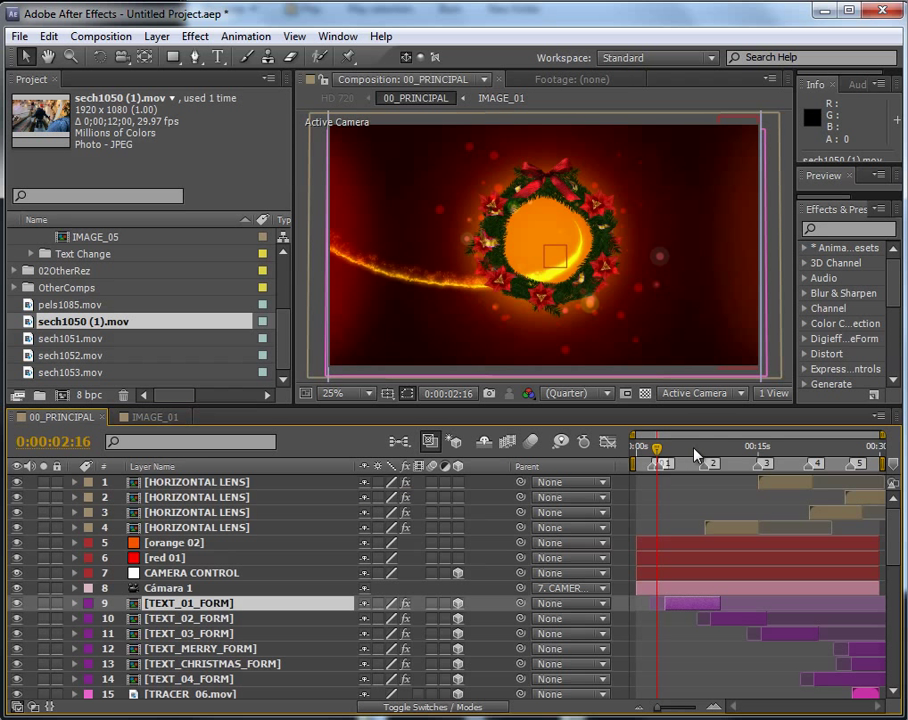
{"action": "left_click", "coordinate": [693, 450]}
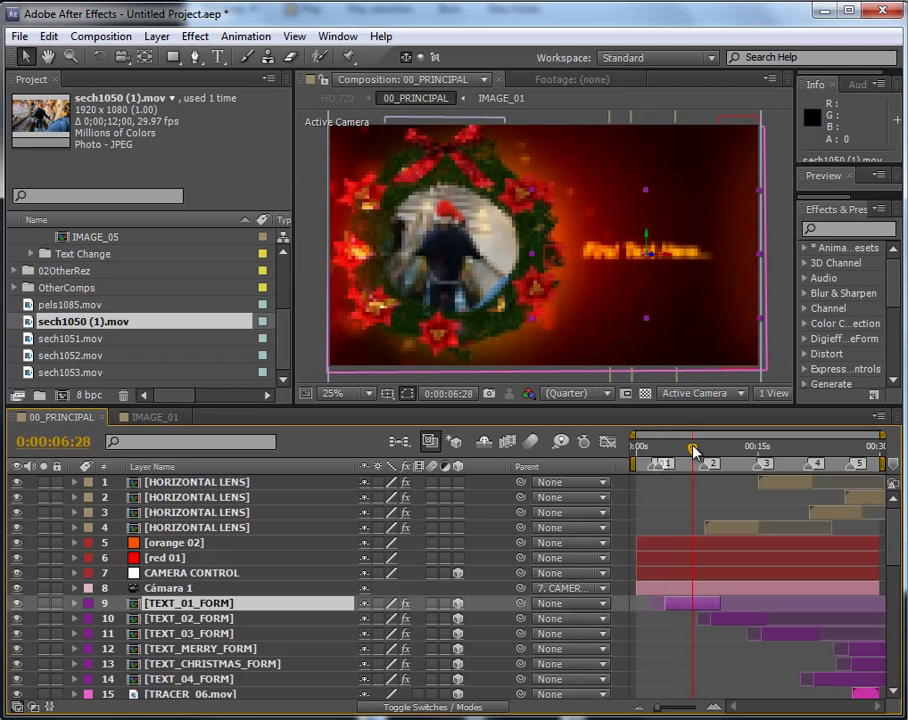
{"action": "left_click_drag", "start_coordinate": [693, 450], "coordinate": [709, 447]}
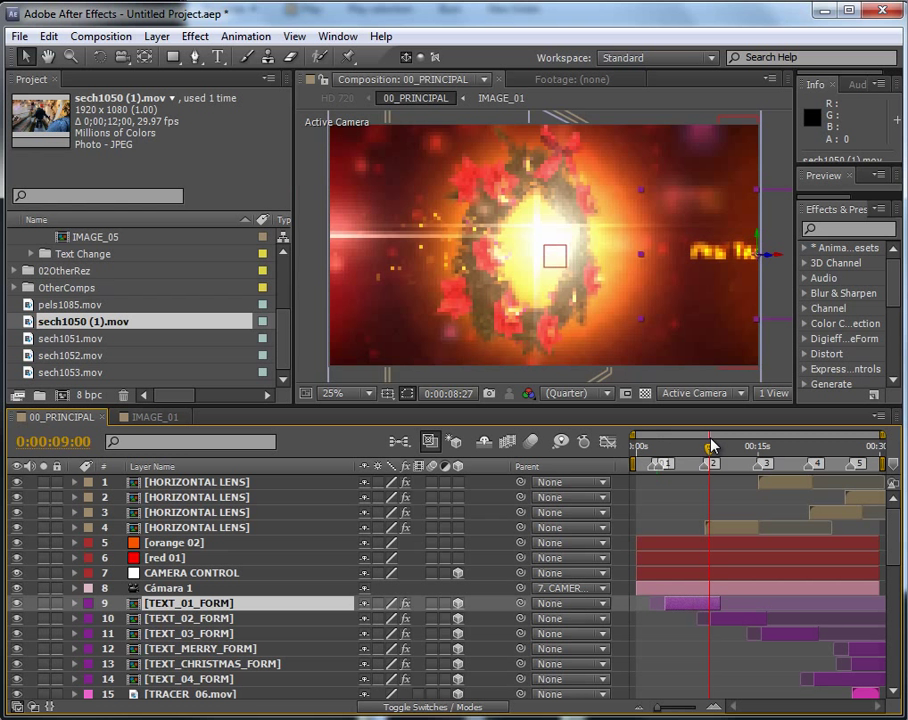
{"action": "left_click_drag", "start_coordinate": [711, 446], "coordinate": [706, 446]}
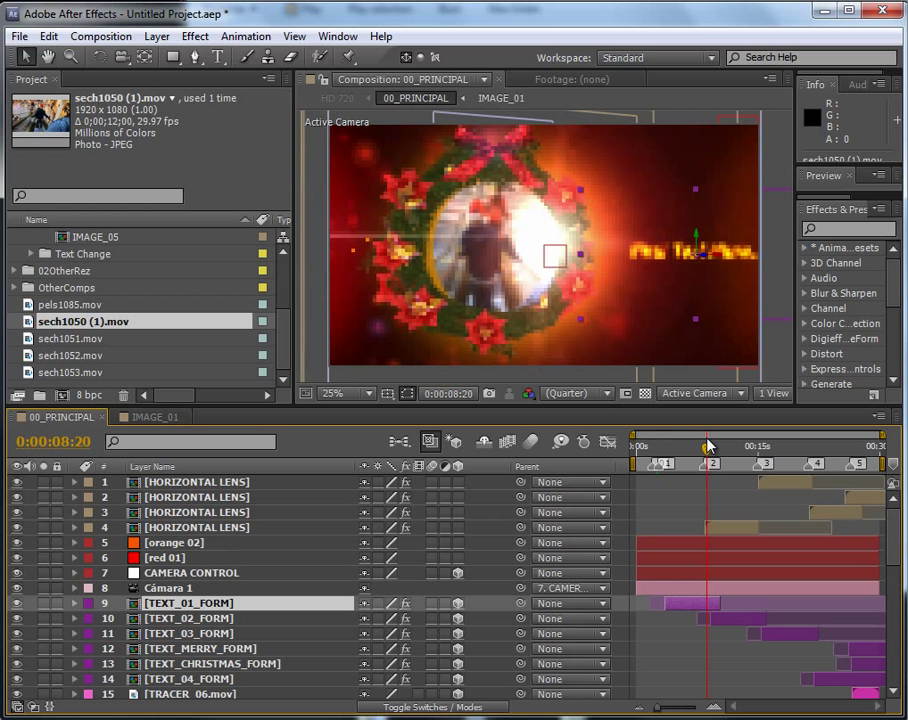
{"action": "left_click_drag", "start_coordinate": [282, 333], "coordinate": [287, 288]}
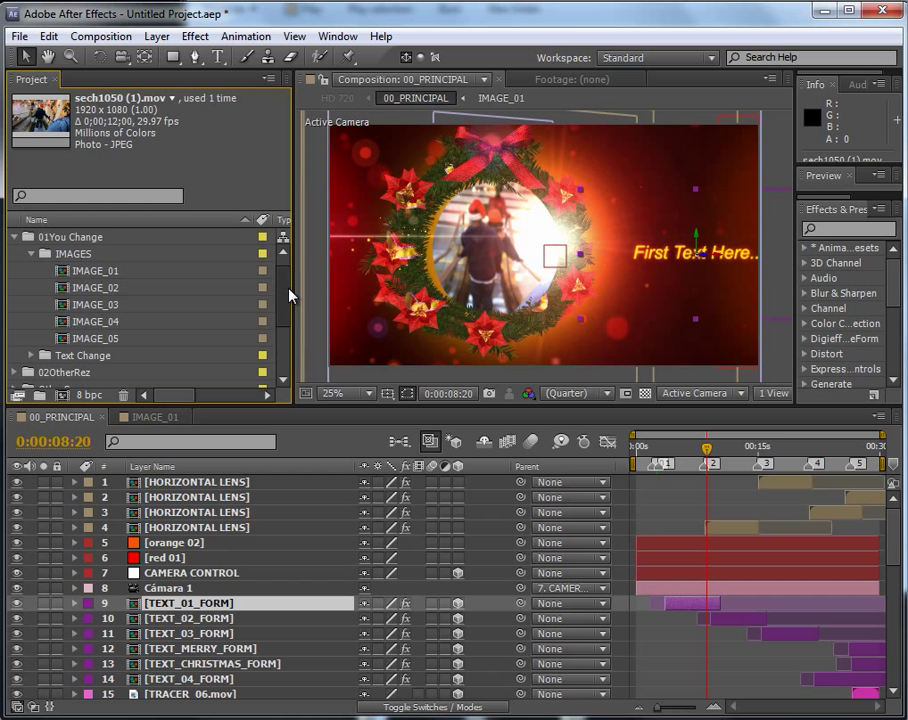
Drop sech1051.mov into IMAGE_02 above IMAGE_02.jpg, then return to 00_PRINCIPAL.
{"action": "double_click", "coordinate": [103, 289]}
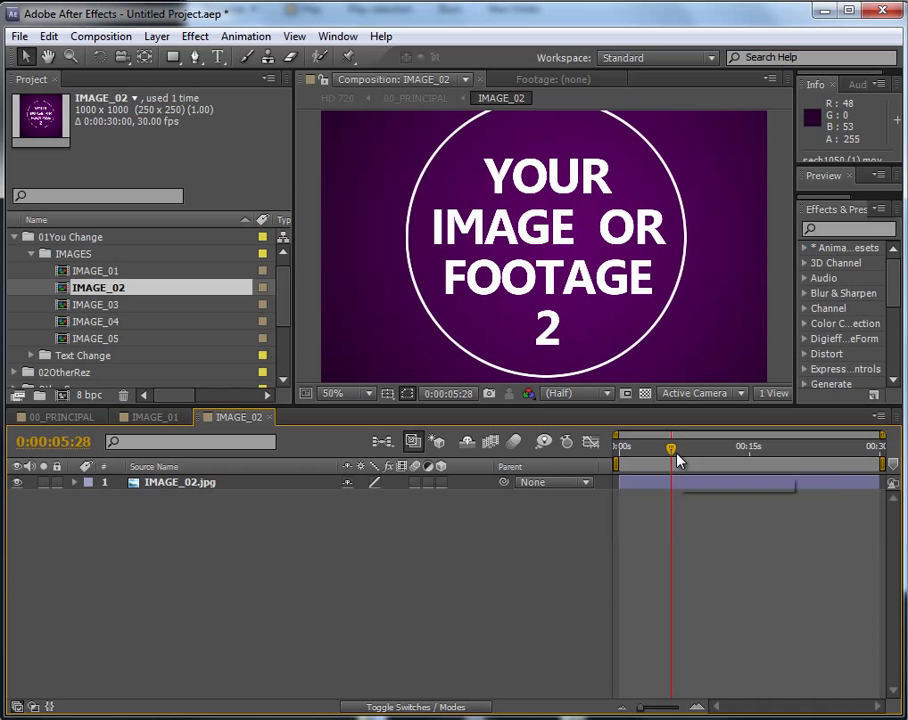
{"action": "left_click", "coordinate": [285, 289]}
{"action": "left_click_drag", "start_coordinate": [285, 289], "coordinate": [291, 333]}
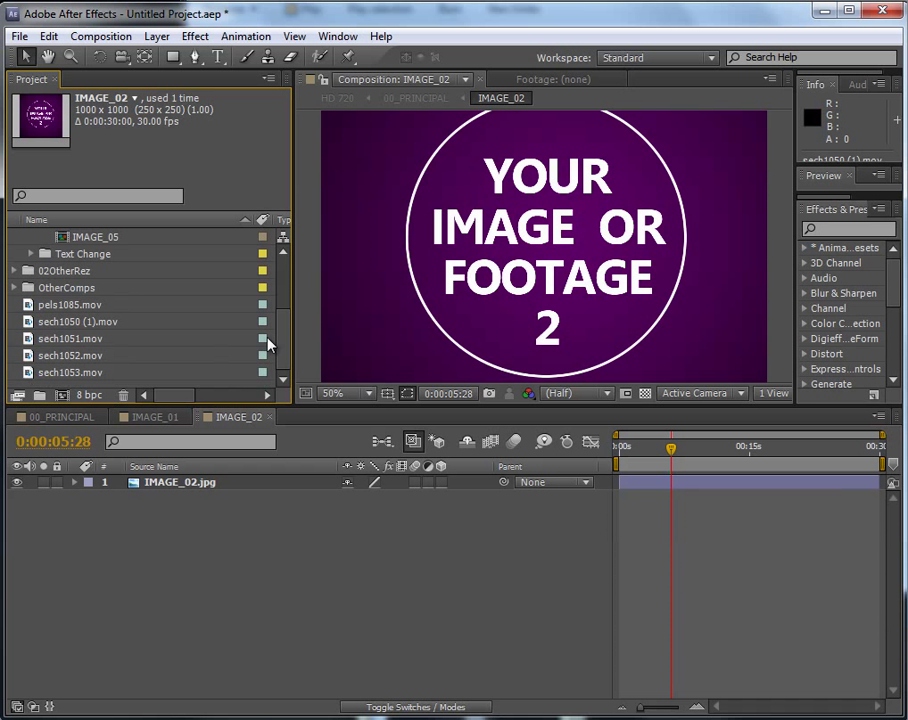
{"action": "left_click", "coordinate": [64, 340]}
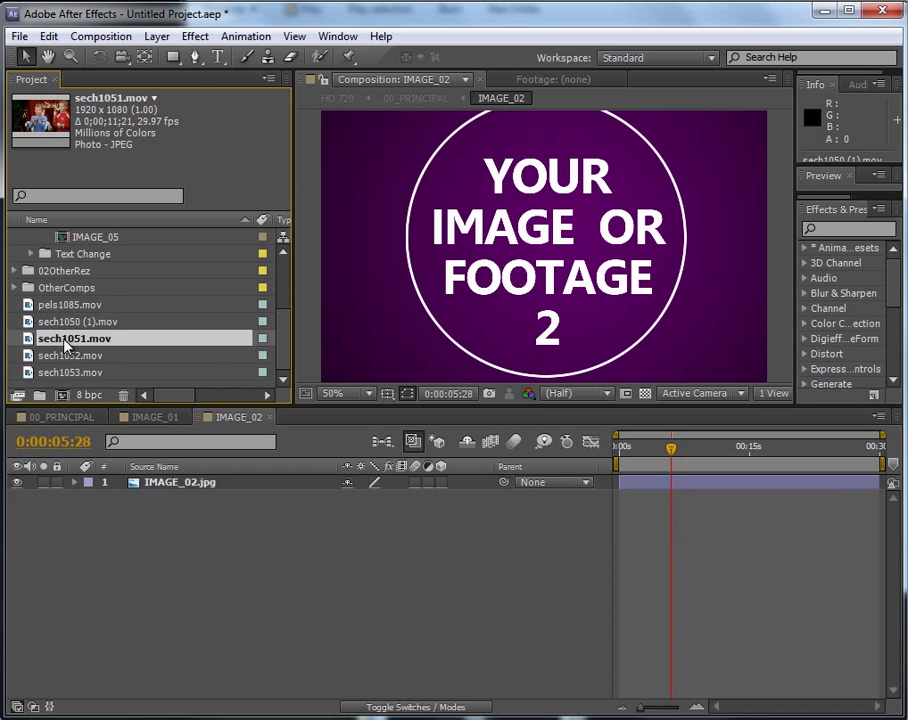
{"action": "left_click_drag", "start_coordinate": [64, 343], "coordinate": [696, 490]}
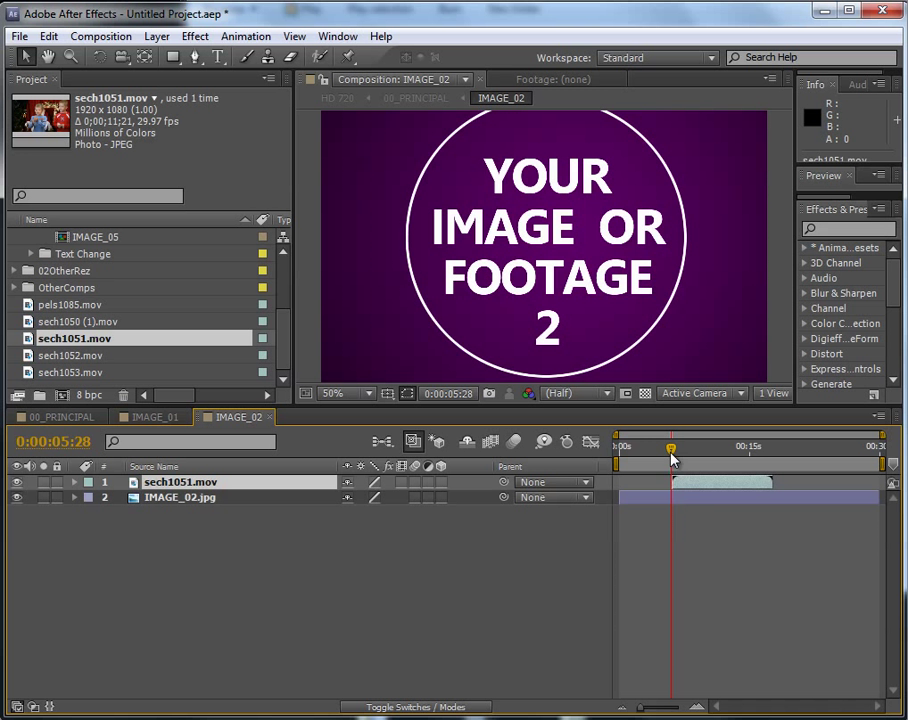
{"action": "left_click", "coordinate": [95, 417]}
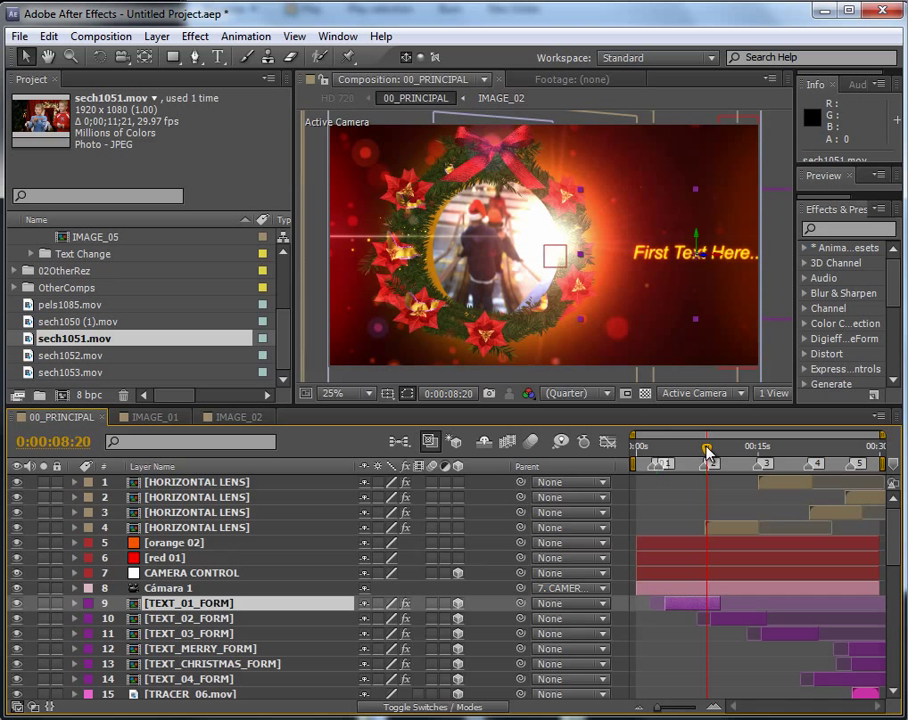
Scrub 00_PRINCIPAL past the flare to about 0:00:14:12 to see the sech1051 footage.
{"action": "left_click_drag", "start_coordinate": [705, 448], "coordinate": [724, 452]}
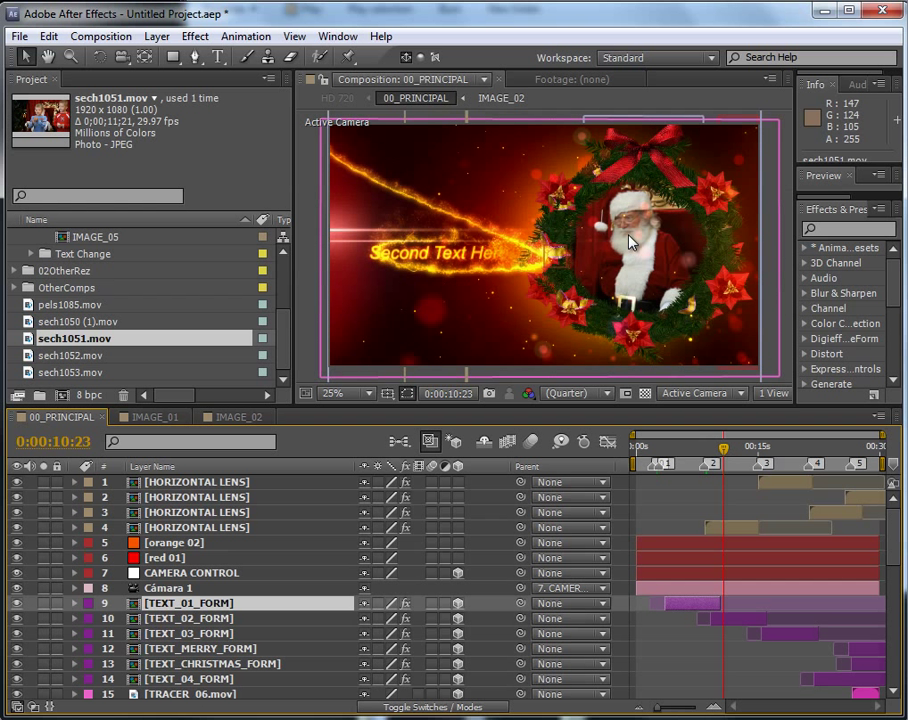
{"action": "left_click", "coordinate": [755, 448]}
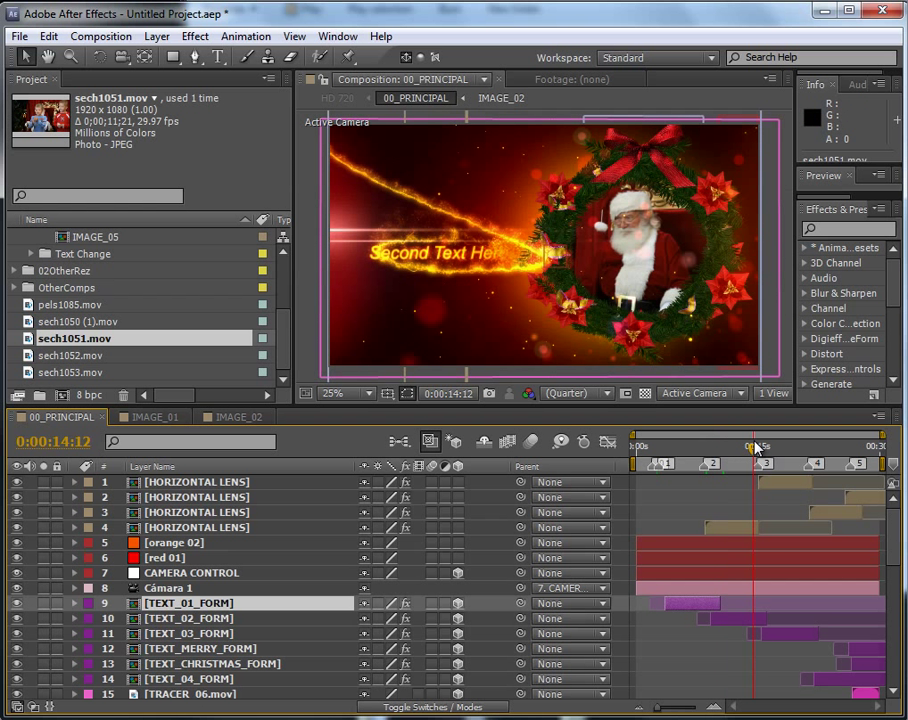
{"action": "left_click_drag", "start_coordinate": [755, 448], "coordinate": [762, 450]}
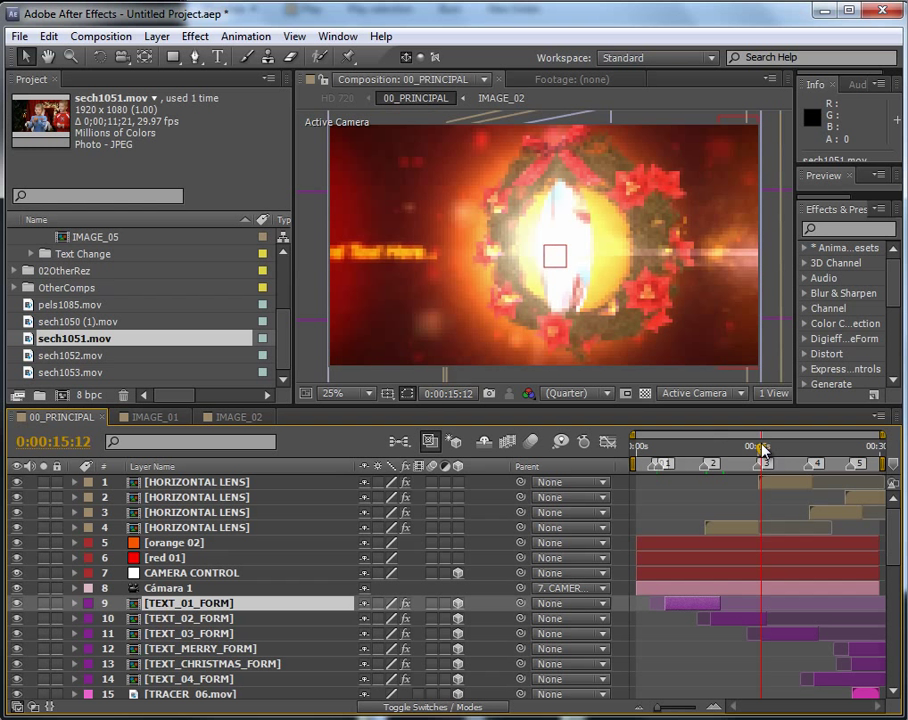
{"action": "scroll", "coordinate": [283, 300], "scroll_direction": "up", "scroll_amount": 3}
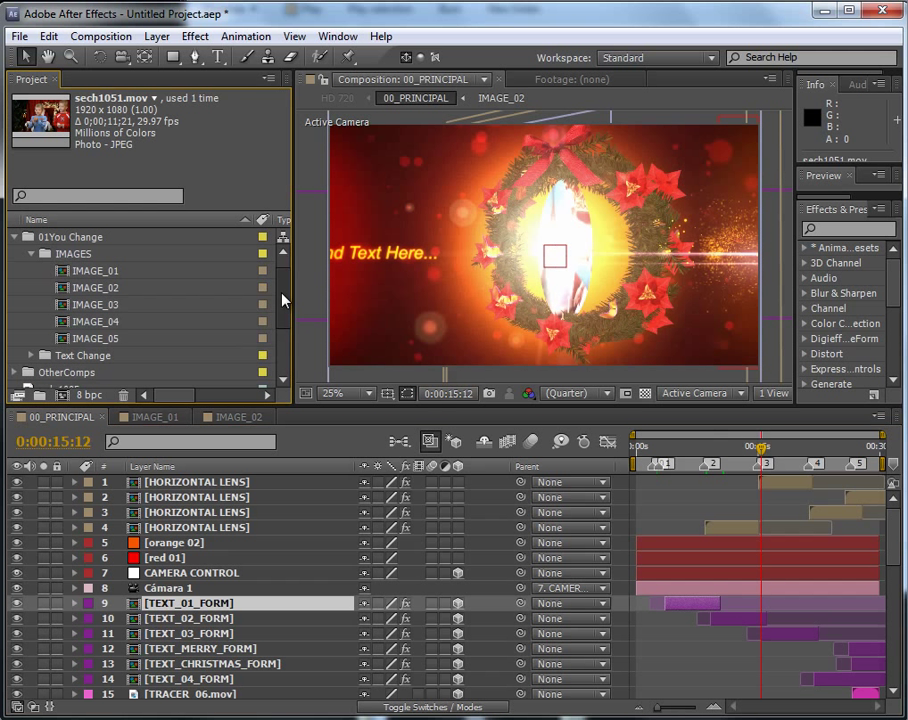
{"action": "left_click", "coordinate": [92, 305]}
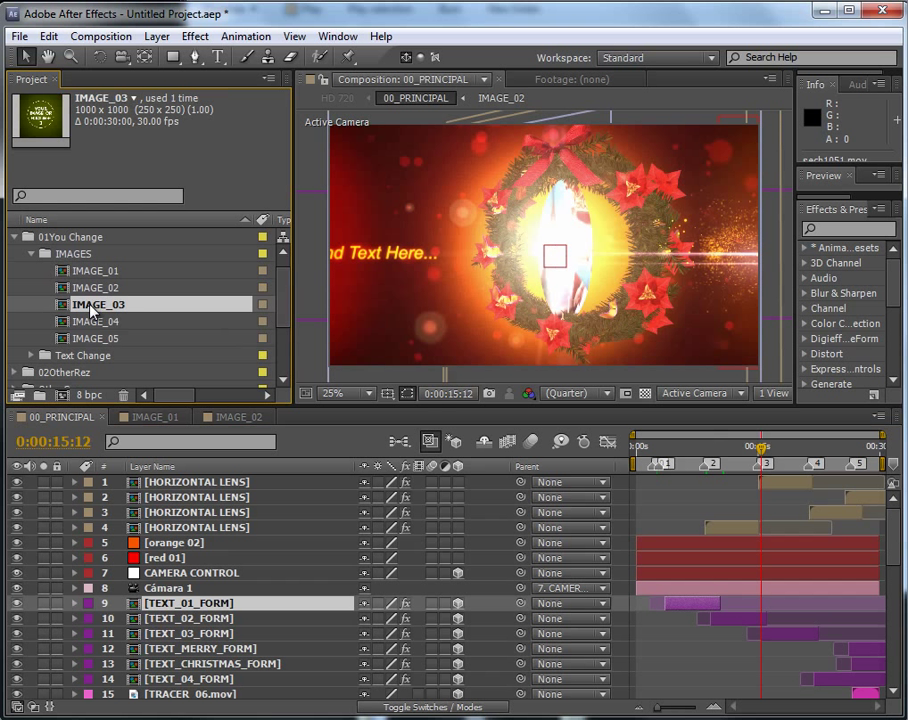
Open IMAGE_03 and add sech1052.mov as a layer above IMAGE_03.jpg.
{"action": "double_click", "coordinate": [92, 309]}
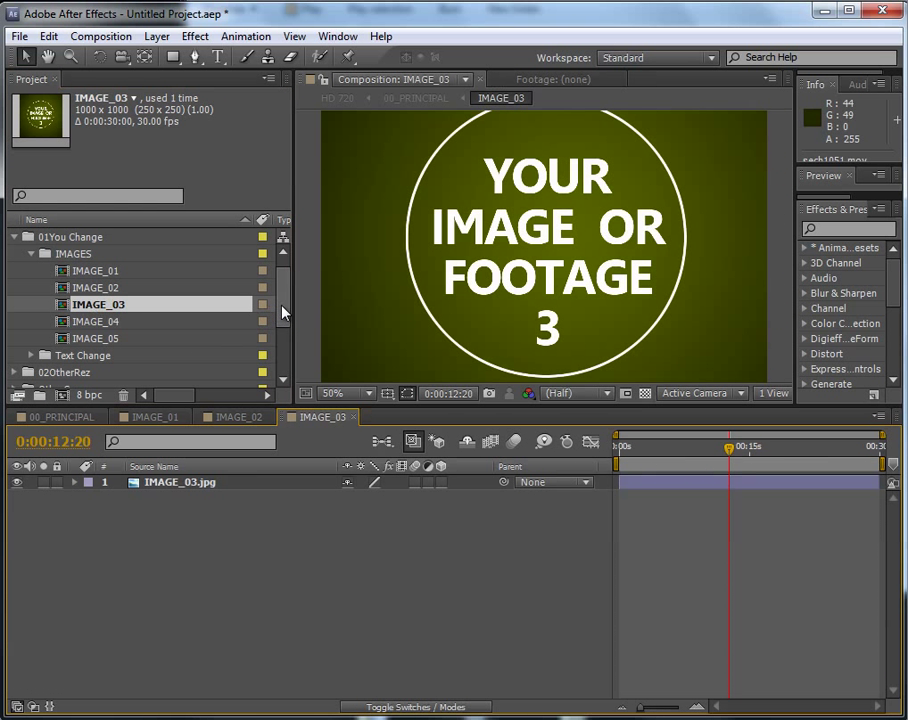
{"action": "left_click_drag", "start_coordinate": [283, 313], "coordinate": [288, 371]}
{"action": "left_click", "coordinate": [62, 338]}
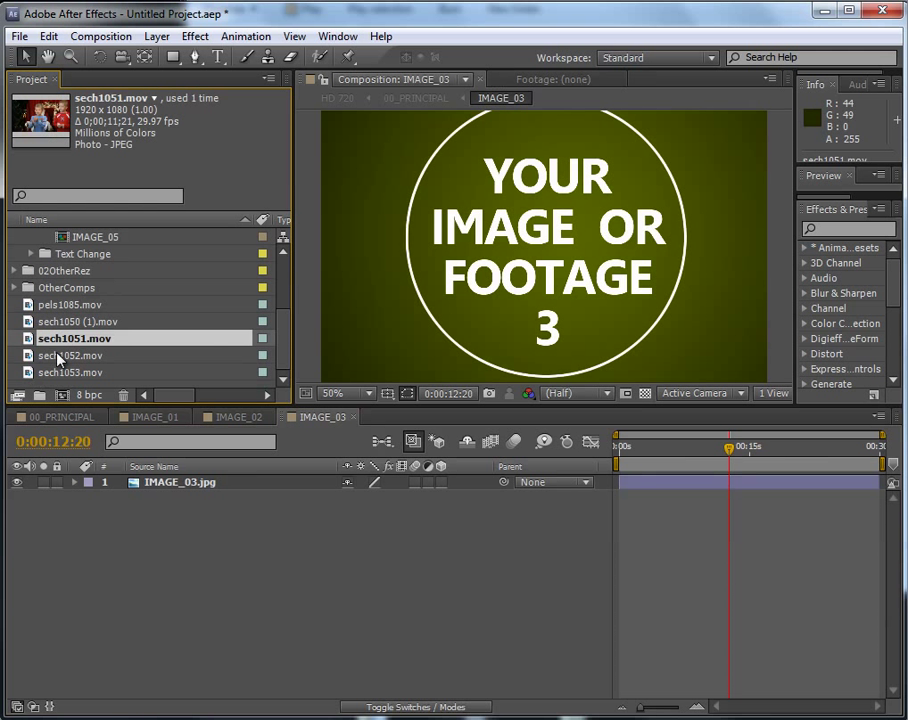
{"action": "left_click", "coordinate": [58, 357]}
{"action": "left_click_drag", "start_coordinate": [45, 355], "coordinate": [781, 489]}
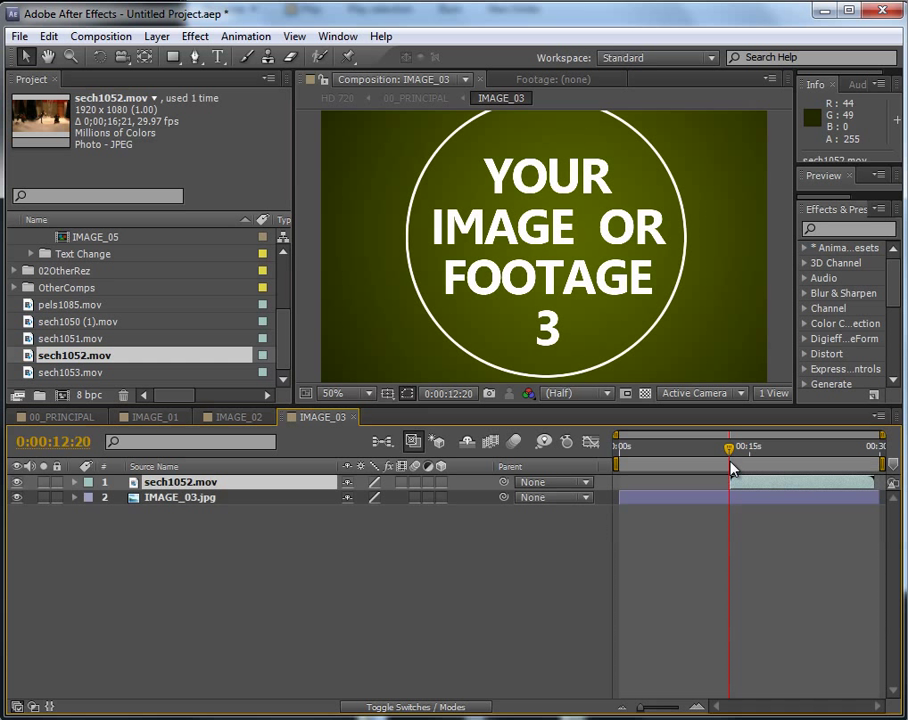
{"action": "left_click", "coordinate": [55, 416]}
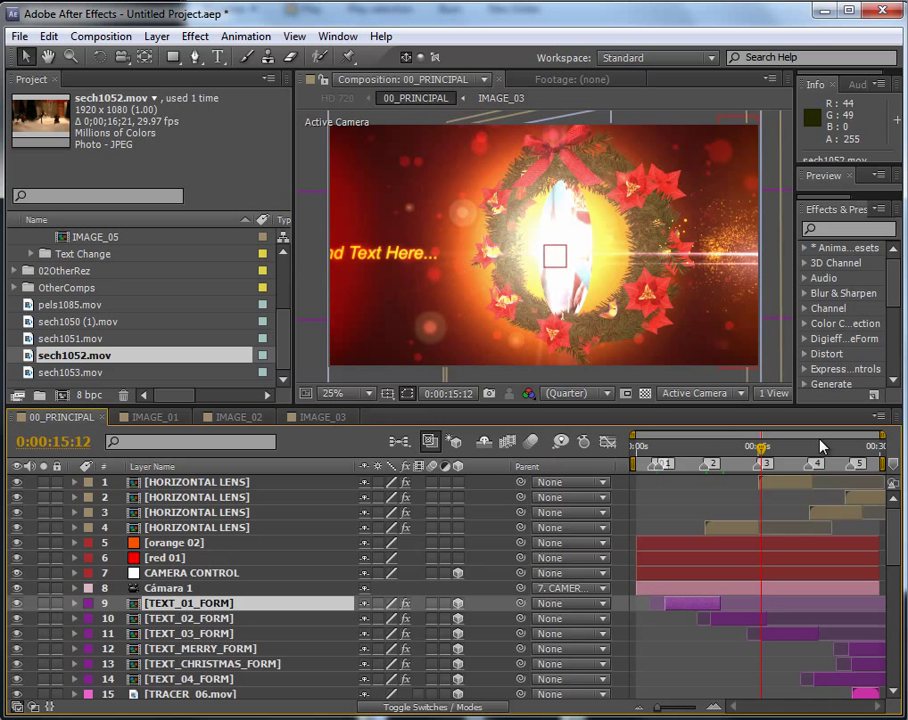
{"action": "left_click_drag", "start_coordinate": [767, 459], "coordinate": [783, 450]}
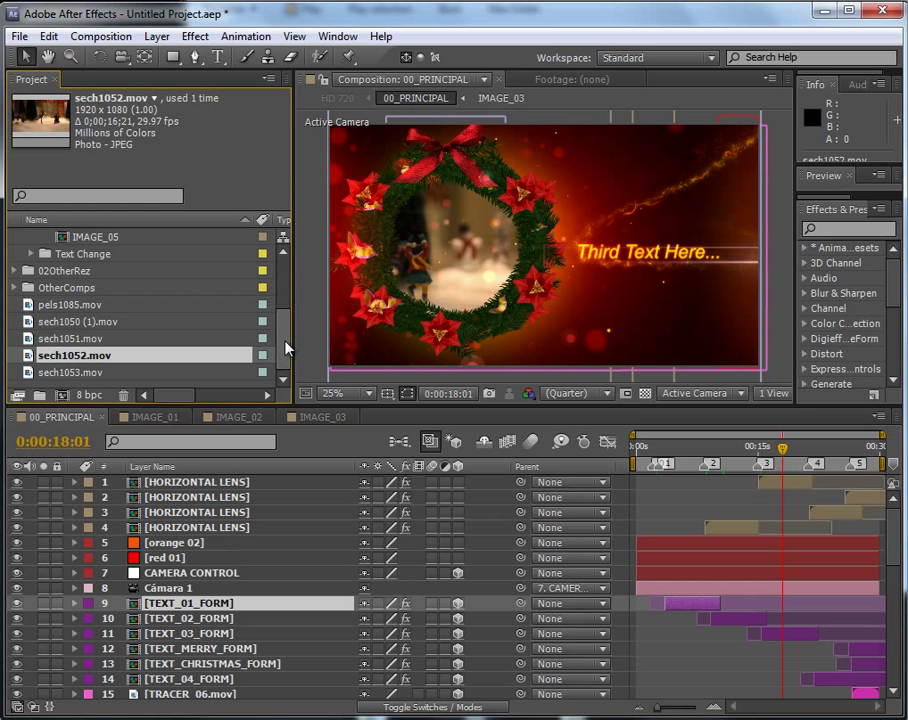
{"action": "scroll", "coordinate": [286, 330], "scroll_direction": "up", "scroll_amount": 2}
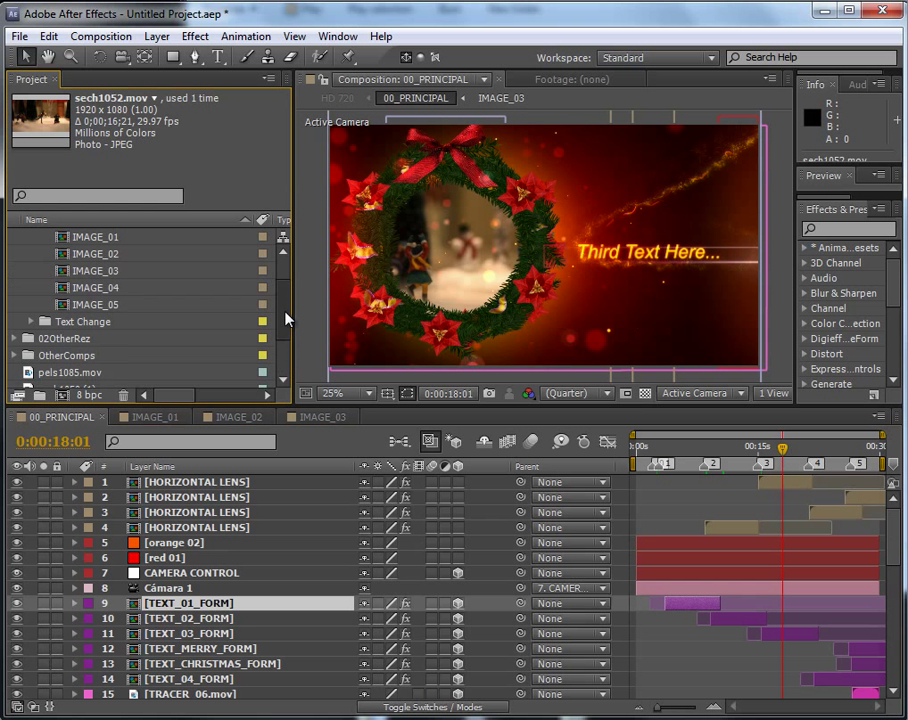
{"action": "left_click", "coordinate": [88, 288]}
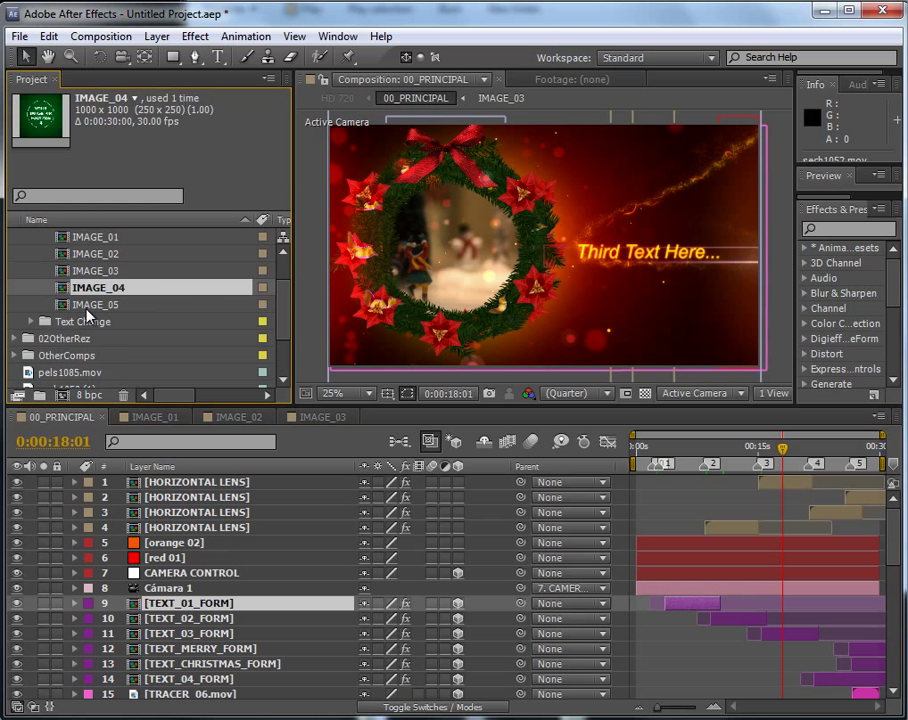
{"action": "key", "text": "Down"}
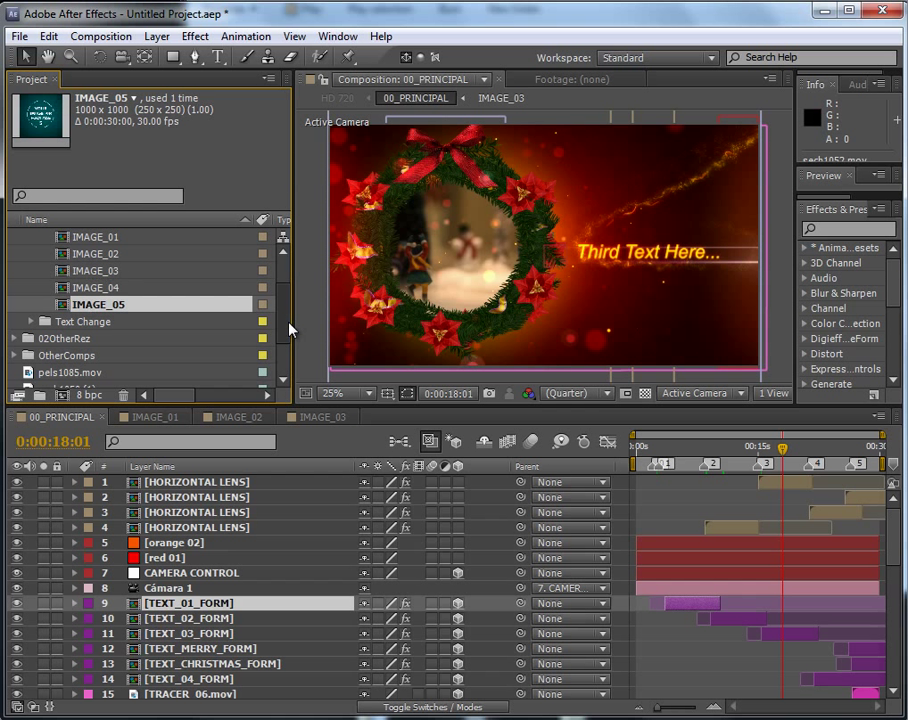
{"action": "scroll", "coordinate": [290, 310], "scroll_direction": "up", "scroll_amount": 2}
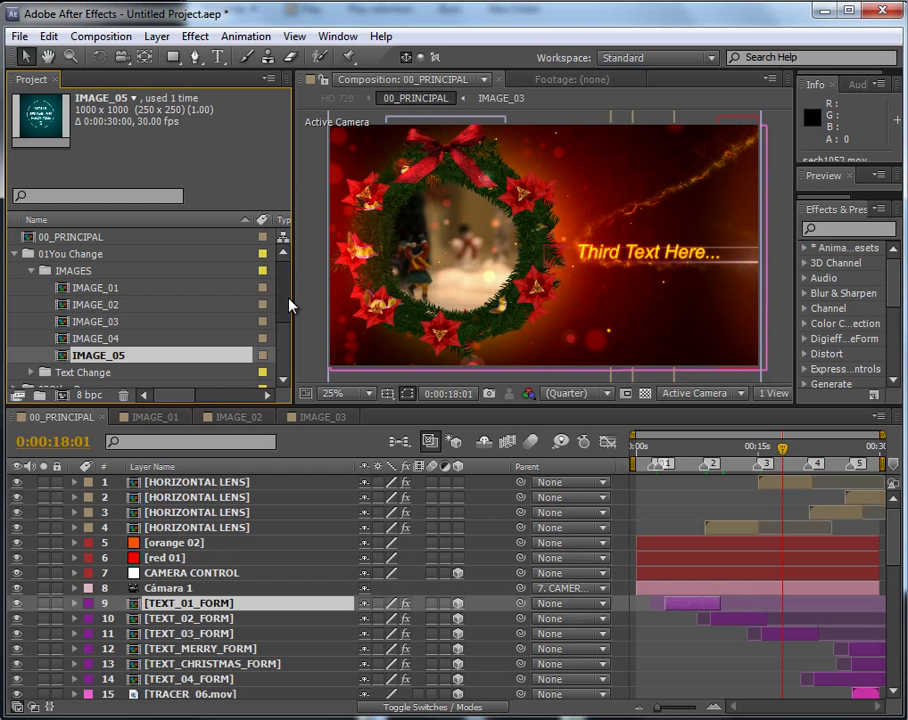
{"action": "scroll", "coordinate": [289, 315], "scroll_direction": "down", "scroll_amount": 2}
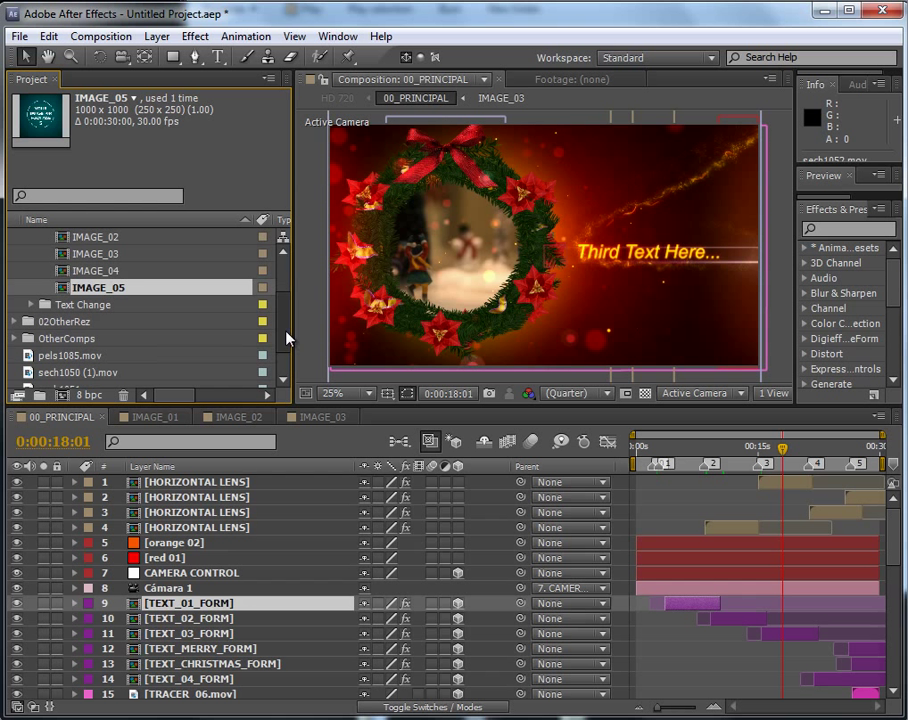
Open the TEXT_01_INPUT comp from Text Change and select its 'First Text Here...' layer.
{"action": "left_click", "coordinate": [31, 305]}
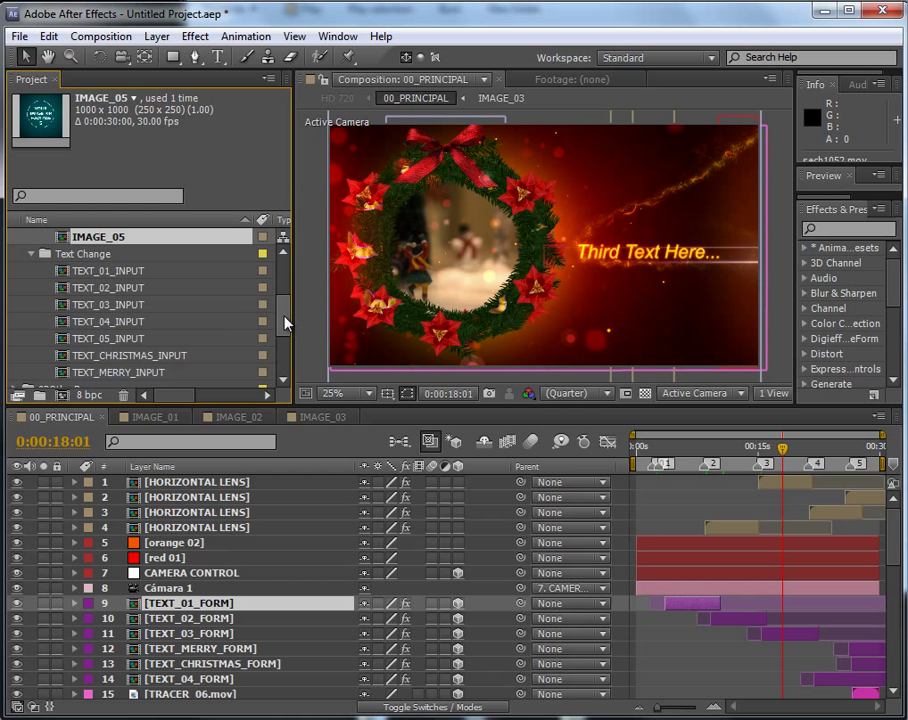
{"action": "scroll", "coordinate": [289, 322], "scroll_direction": "down", "scroll_amount": 1}
{"action": "scroll", "coordinate": [288, 330], "scroll_direction": "up", "scroll_amount": 1}
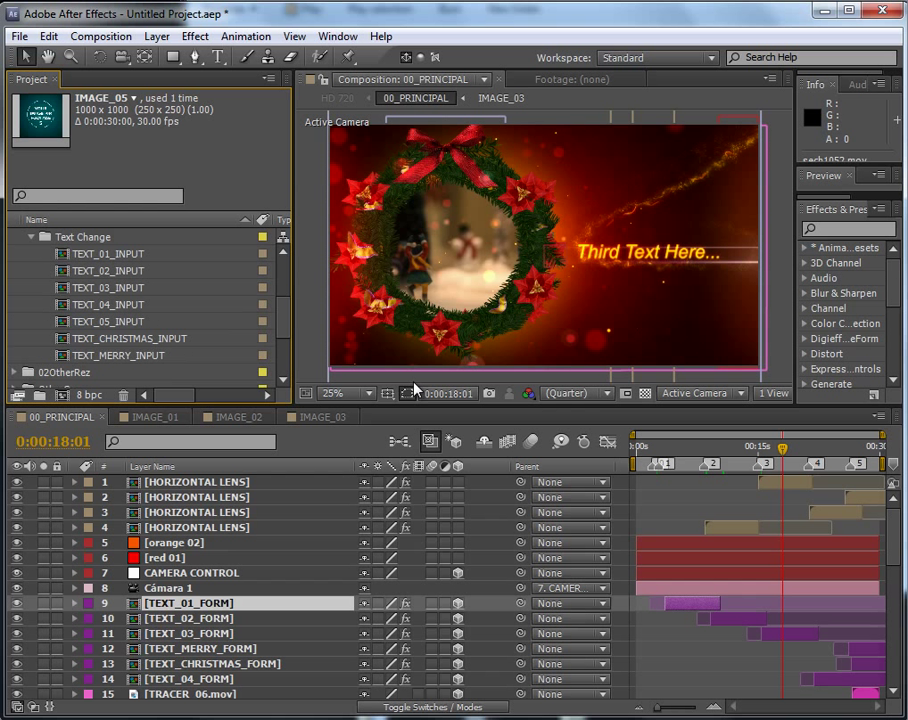
{"action": "left_click", "coordinate": [110, 255]}
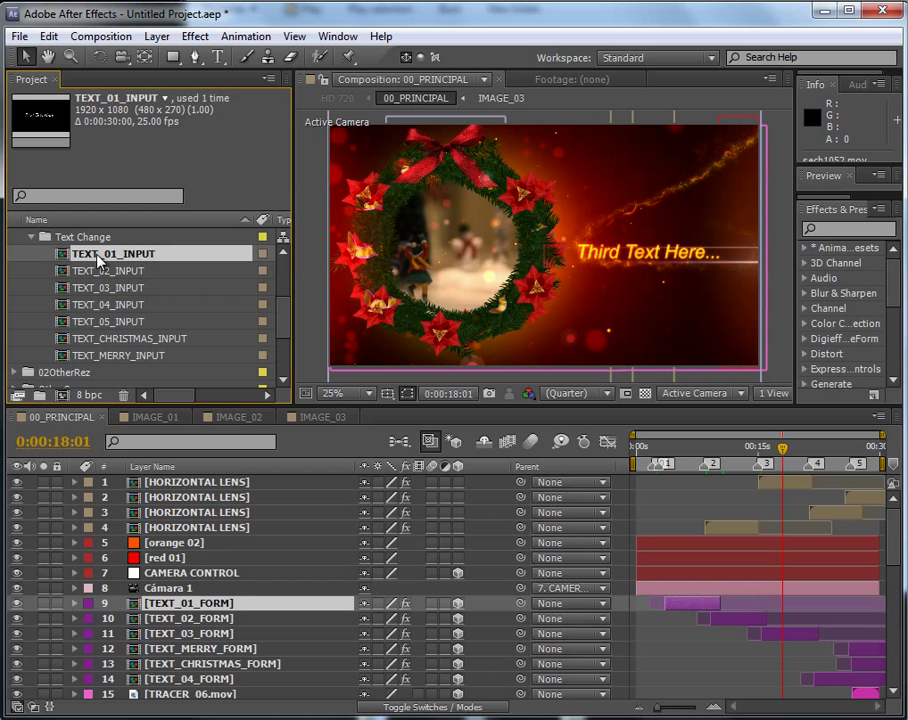
{"action": "double_click", "coordinate": [98, 258]}
{"action": "left_click", "coordinate": [541, 447]}
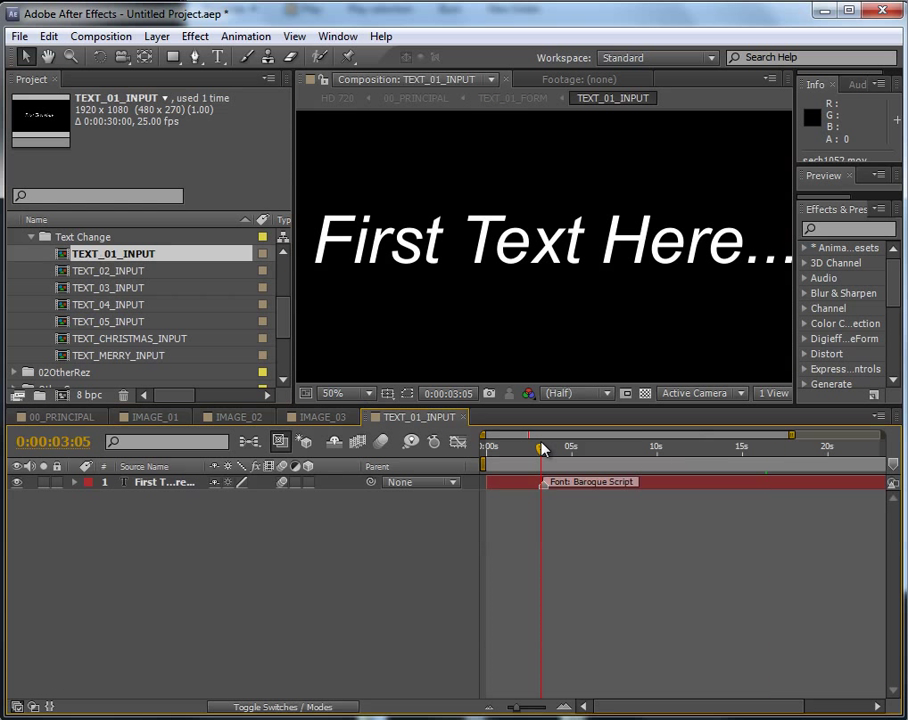
{"action": "left_click", "coordinate": [667, 487]}
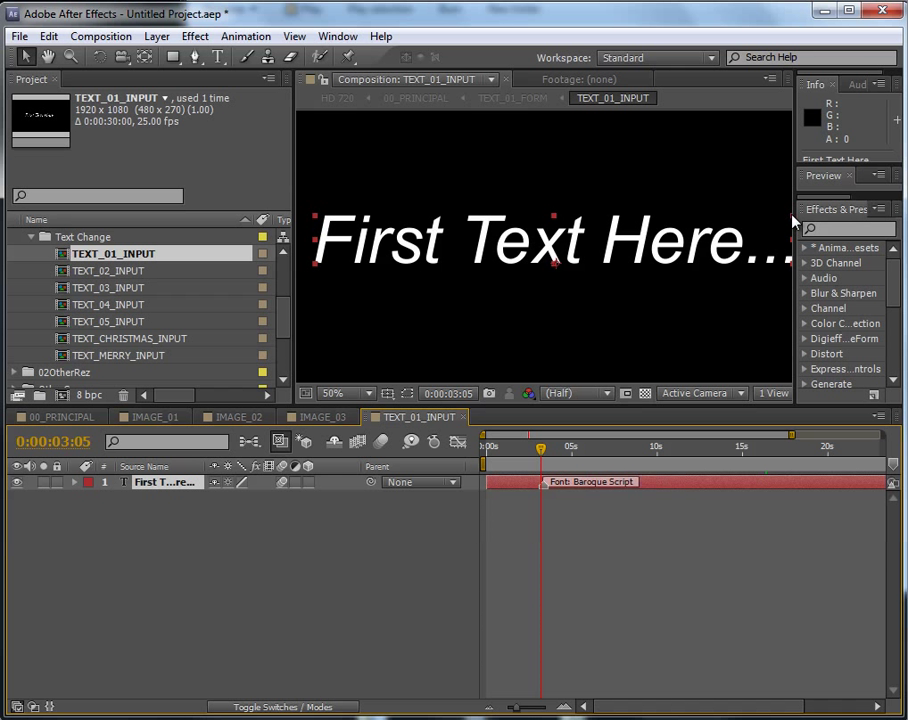
Set the layer's font to Baroque Script in the Character panel.
{"action": "left_click_drag", "start_coordinate": [793, 214], "coordinate": [717, 214]}
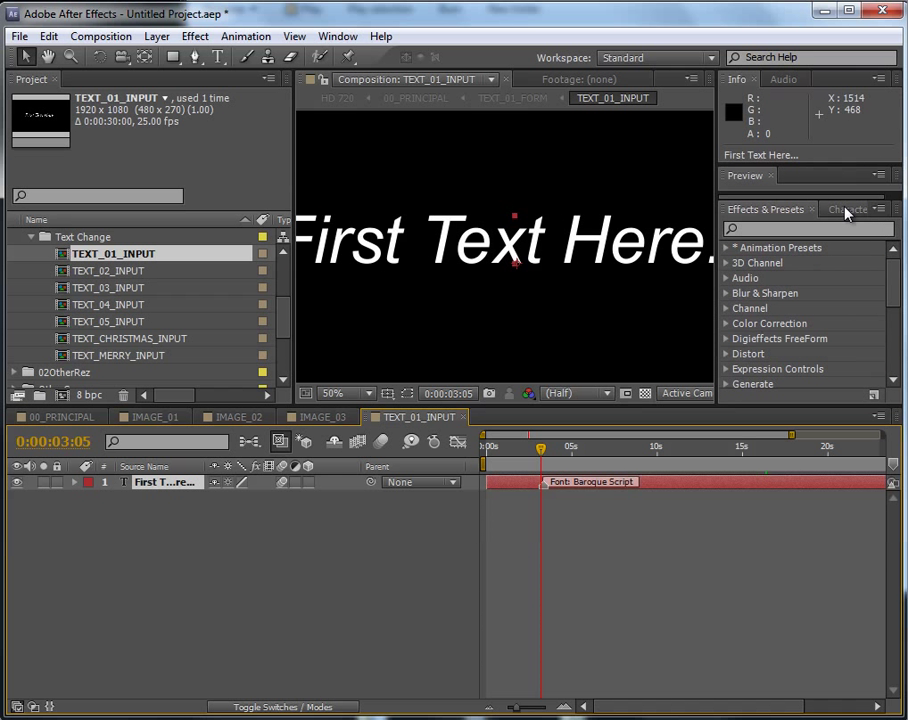
{"action": "left_click", "coordinate": [845, 211]}
{"action": "left_click", "coordinate": [782, 235]}
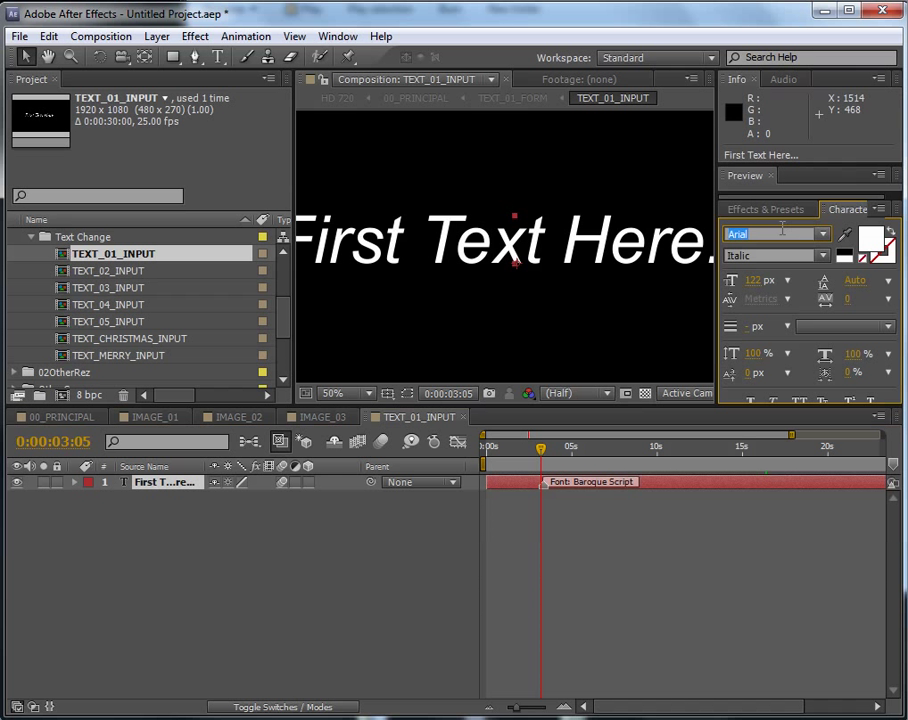
{"action": "type", "text": "Baroque Script"}
{"action": "key", "text": "Return"}
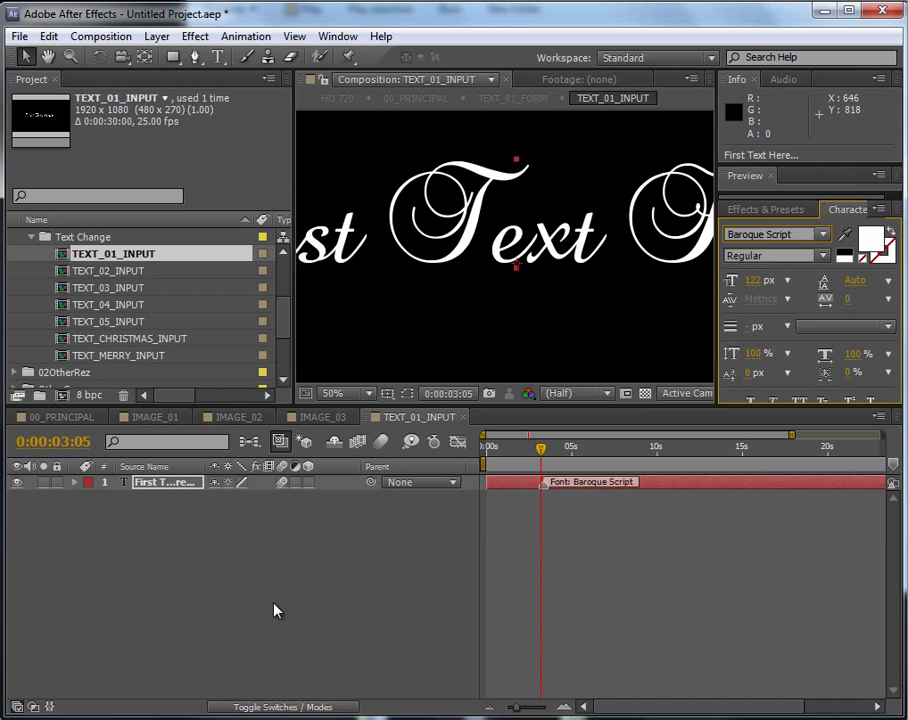
Scrub TEXT_01_INPUT to confirm 'First Text Here...' now renders in Baroque Script.
{"action": "left_click", "coordinate": [357, 270]}
{"action": "scroll", "coordinate": [360, 270], "scroll_direction": "down", "scroll_amount": 2}
{"action": "key", "text": "Caps_Lock"}
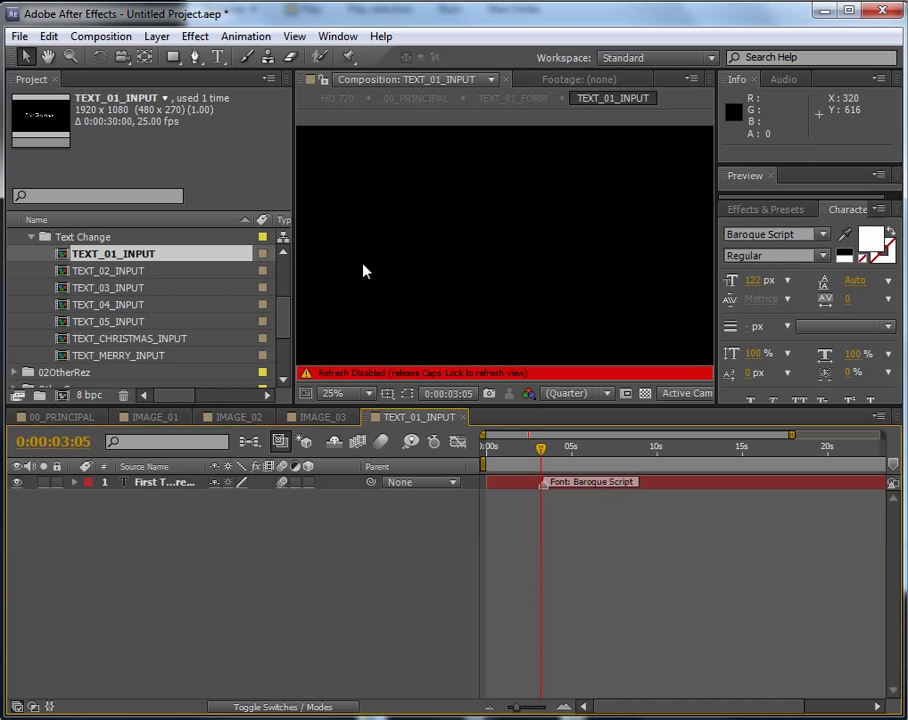
{"action": "key", "text": "Caps_Lock"}
{"action": "scroll", "coordinate": [366, 270], "scroll_direction": "down", "scroll_amount": 1}
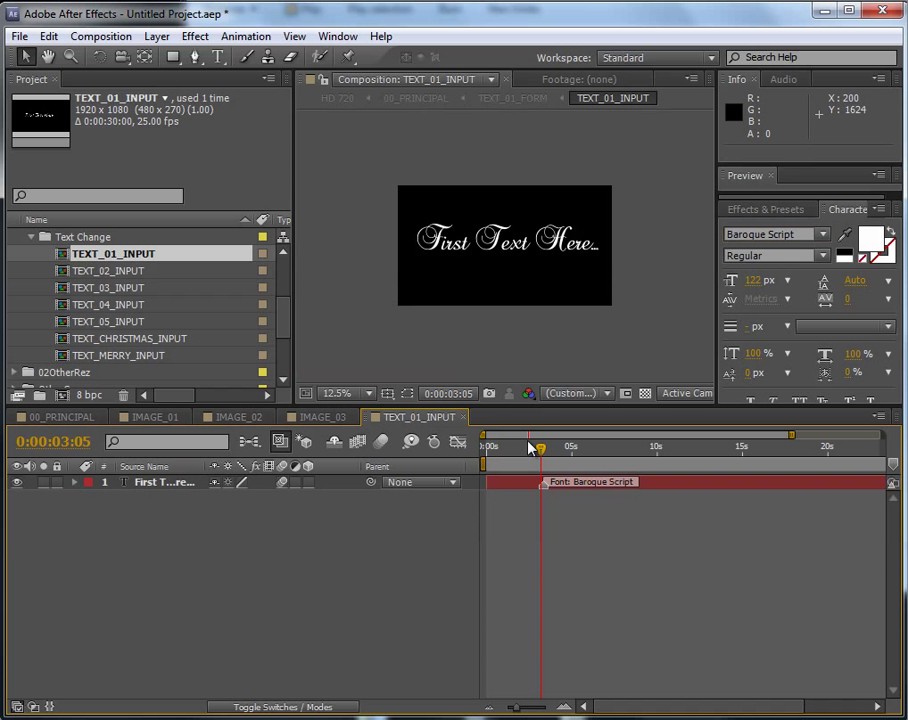
{"action": "left_click_drag", "start_coordinate": [533, 449], "coordinate": [539, 449]}
{"action": "double_click", "coordinate": [687, 490]}
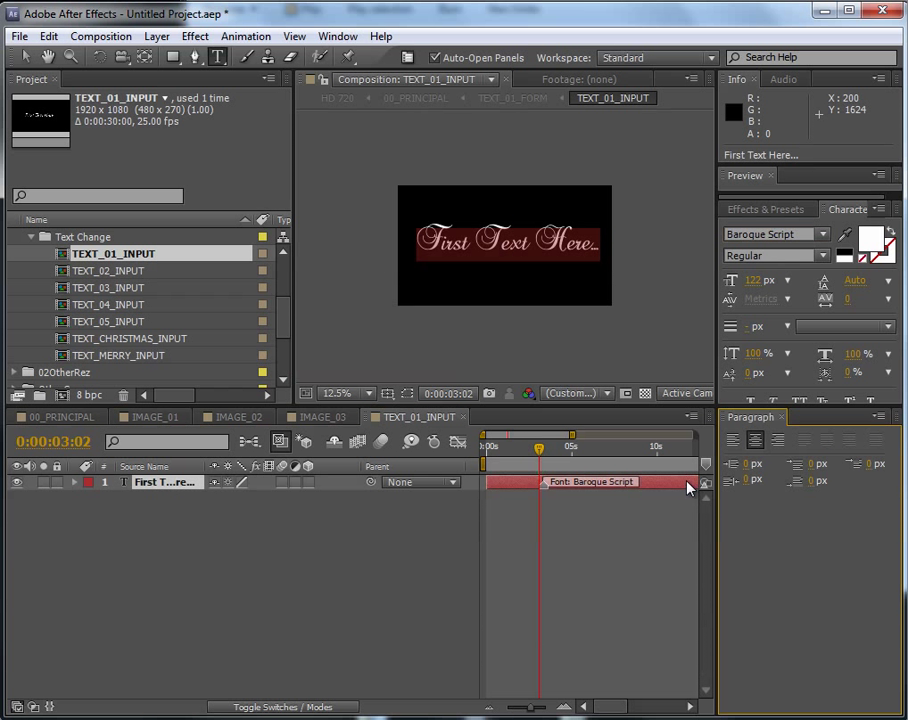
{"action": "left_click", "coordinate": [288, 545]}
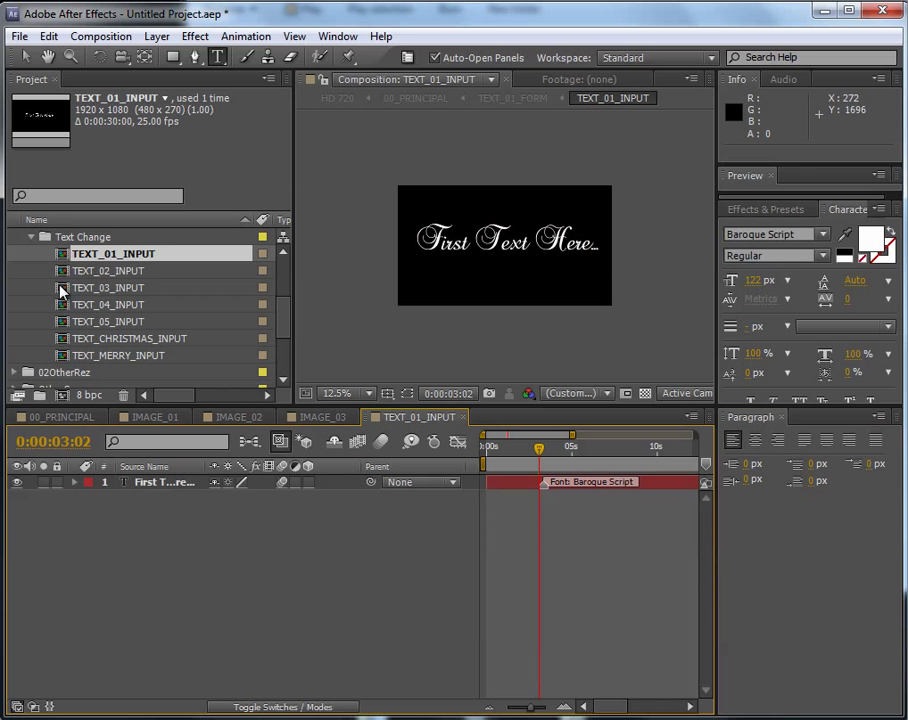
Return to 00_PRINCIPAL and scrub to 0:00:05:29 to confirm the first text uses the script font.
{"action": "left_click", "coordinate": [57, 417]}
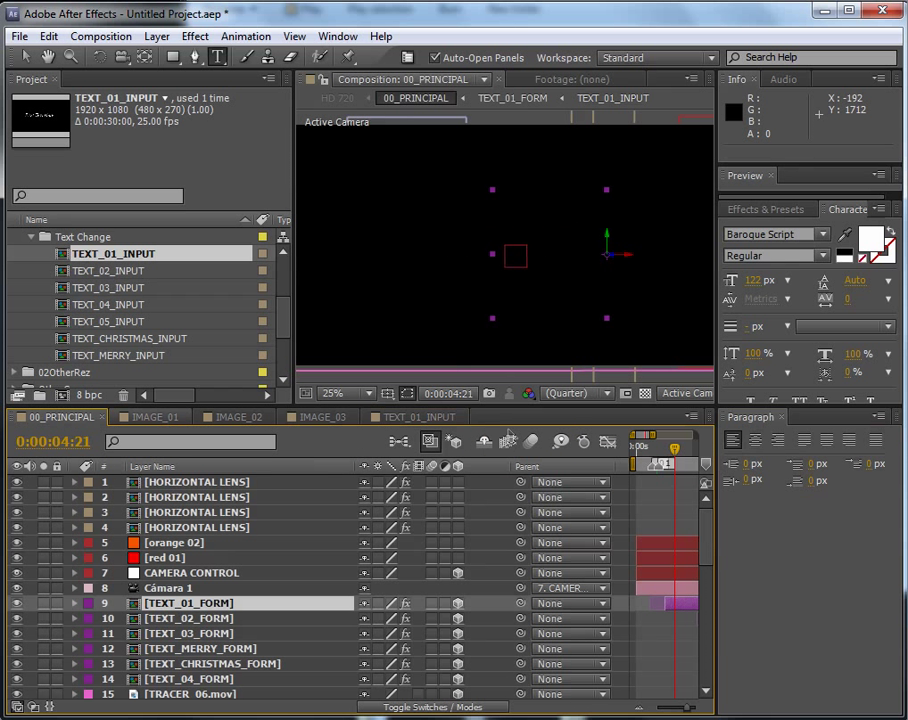
{"action": "right_click", "coordinate": [586, 462]}
{"action": "left_click", "coordinate": [598, 466]}
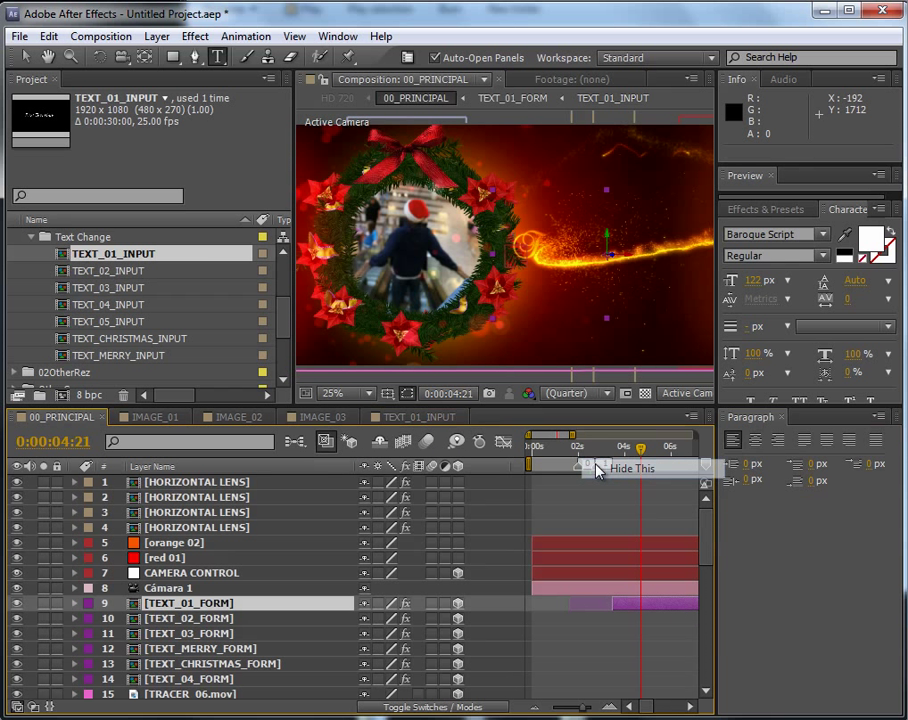
{"action": "left_click", "coordinate": [568, 449]}
{"action": "left_click_drag", "start_coordinate": [568, 451], "coordinate": [670, 447]}
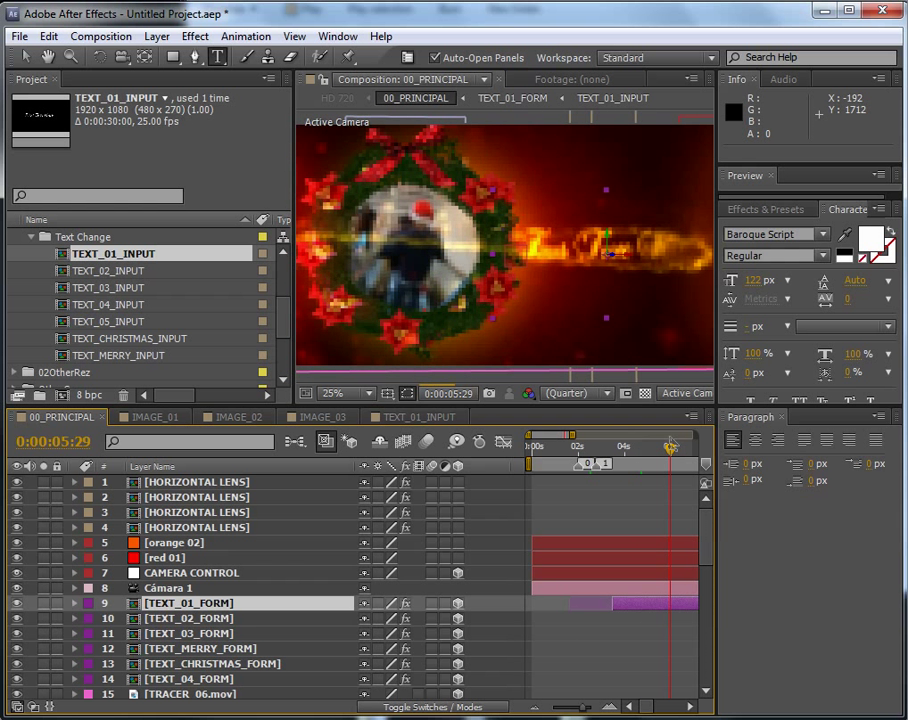
Inspect the Second Text Here layer's placeholder text in the TEXT_02_INPUT comp.
{"action": "double_click", "coordinate": [101, 271]}
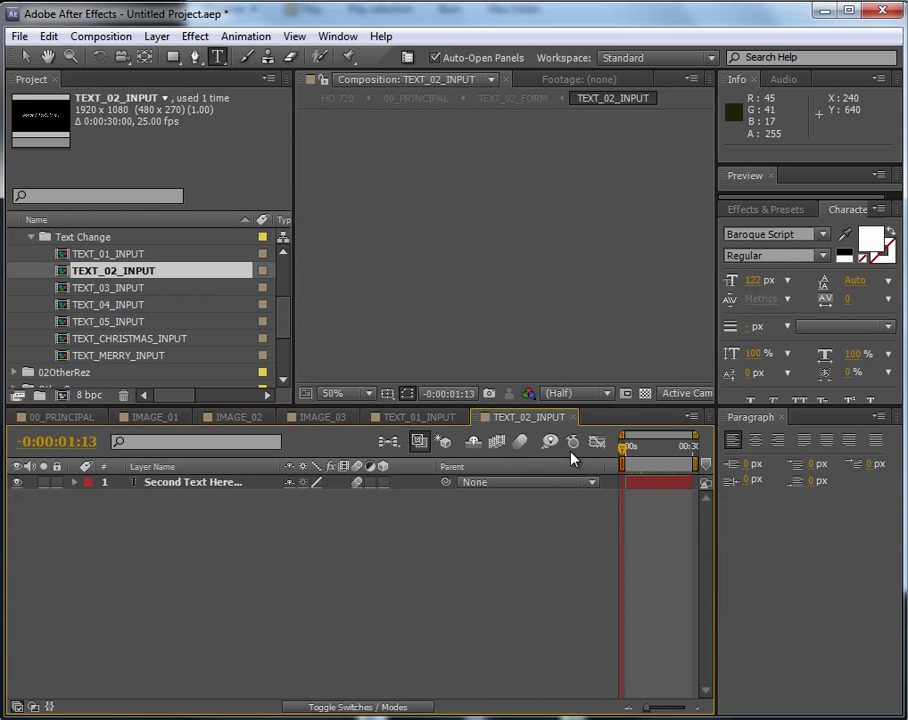
{"action": "left_click", "coordinate": [781, 417]}
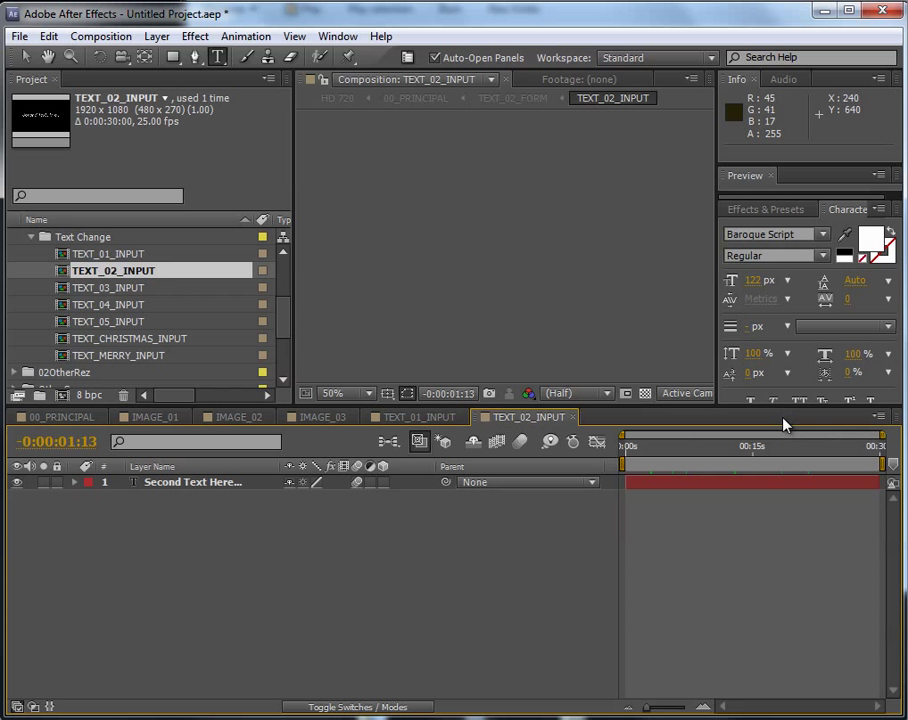
{"action": "left_click", "coordinate": [740, 449]}
{"action": "scroll", "coordinate": [487, 257], "scroll_direction": "down", "scroll_amount": 2}
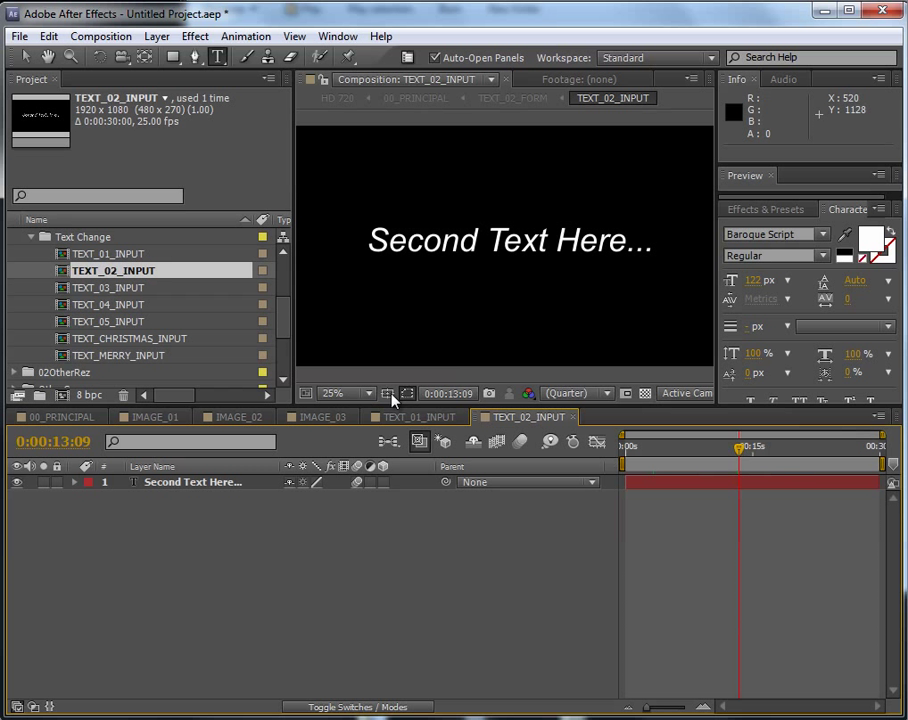
{"action": "left_click", "coordinate": [196, 484]}
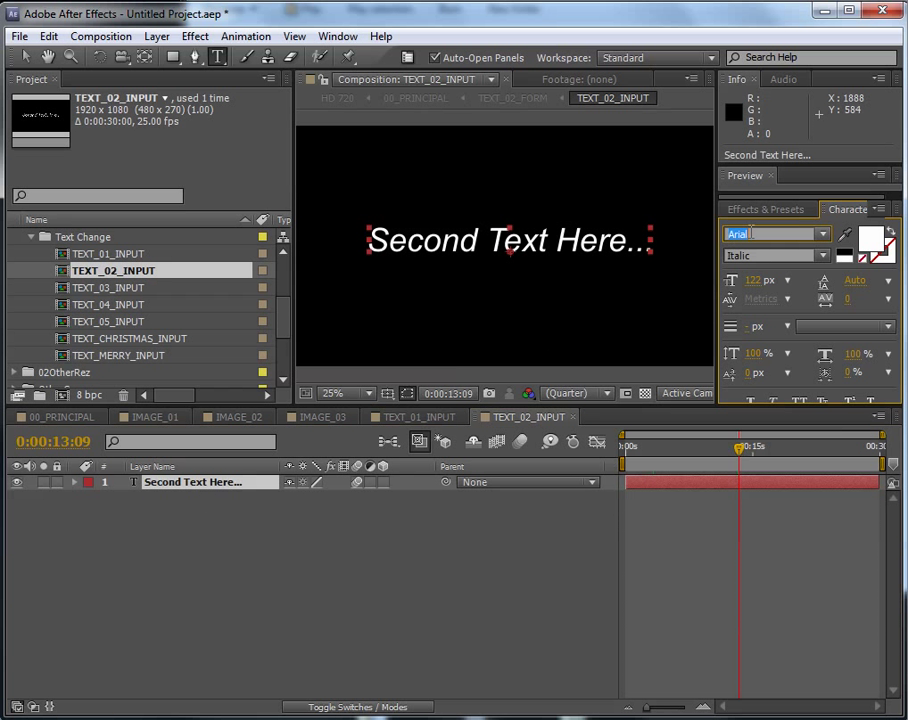
{"action": "double_click", "coordinate": [703, 488]}
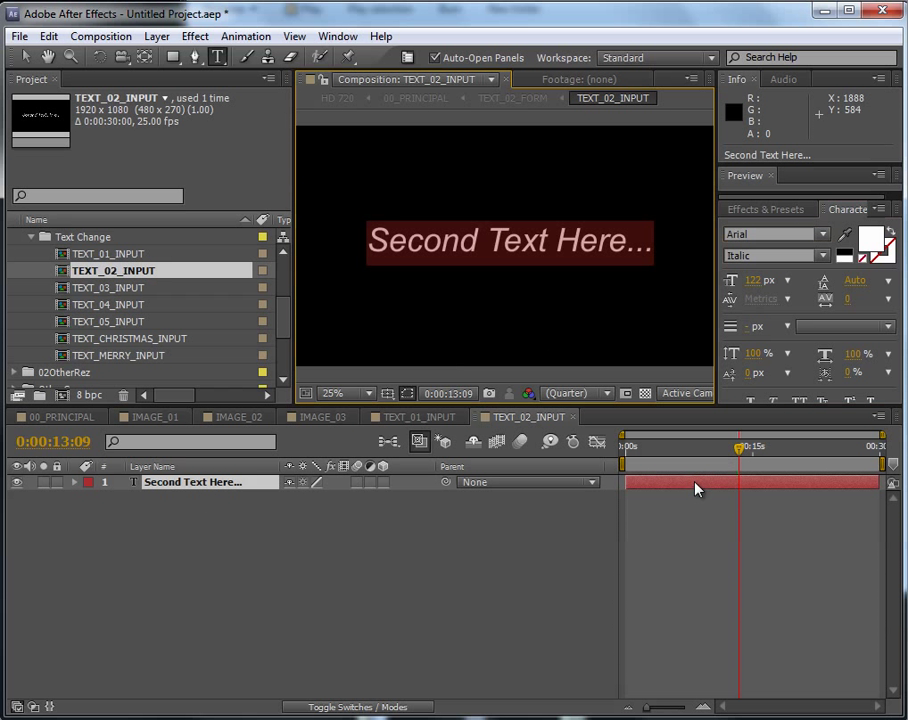
{"action": "left_click", "coordinate": [277, 581]}
Preview the Christmas text in TEXT_CHRISTMAS_INPUT, then return to 00_PRINCIPAL at 0:00:35:18.
{"action": "left_click", "coordinate": [96, 292]}
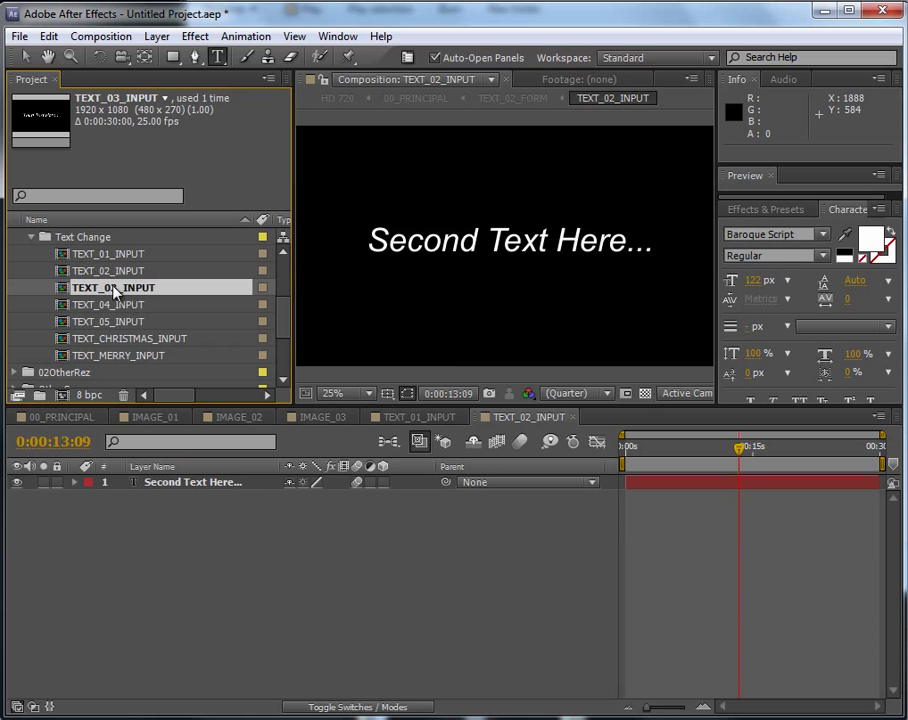
{"action": "left_click", "coordinate": [76, 322]}
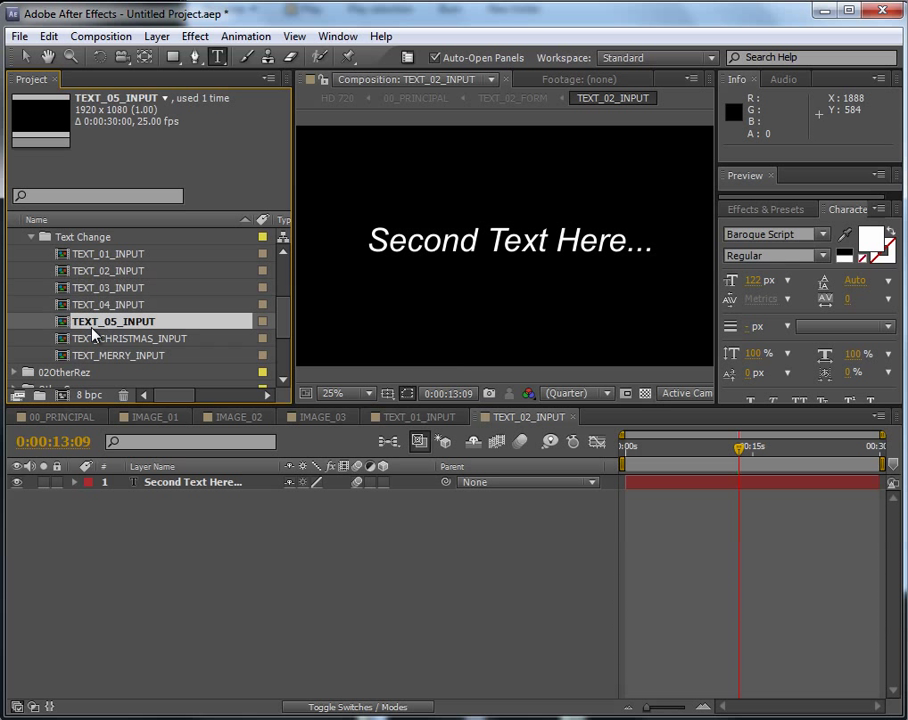
{"action": "left_click", "coordinate": [100, 339]}
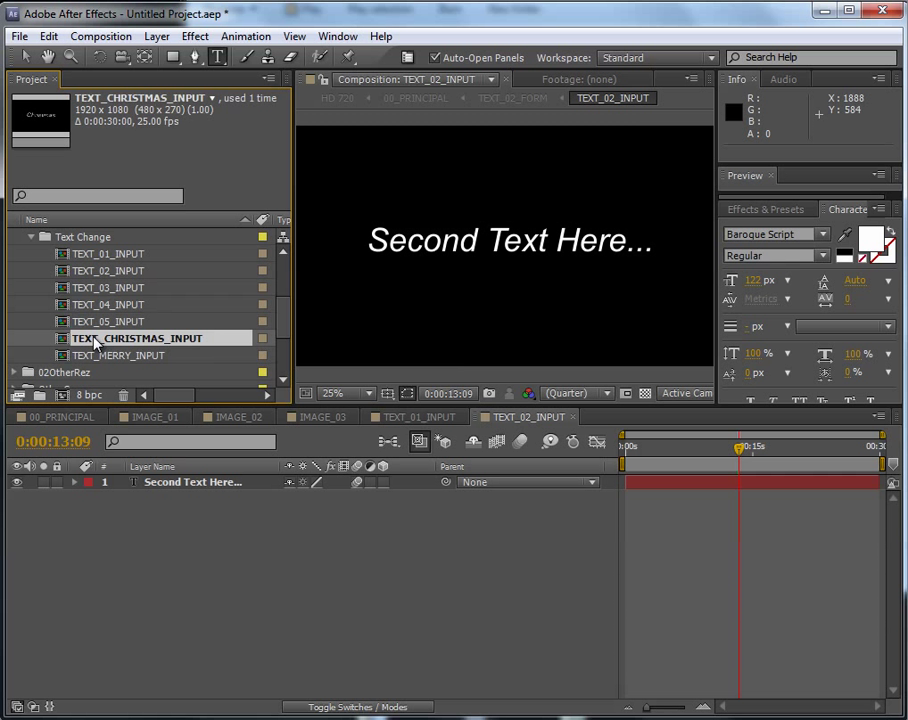
{"action": "double_click", "coordinate": [96, 339]}
{"action": "left_click_drag", "start_coordinate": [580, 448], "coordinate": [677, 452]}
{"action": "left_click", "coordinate": [75, 416]}
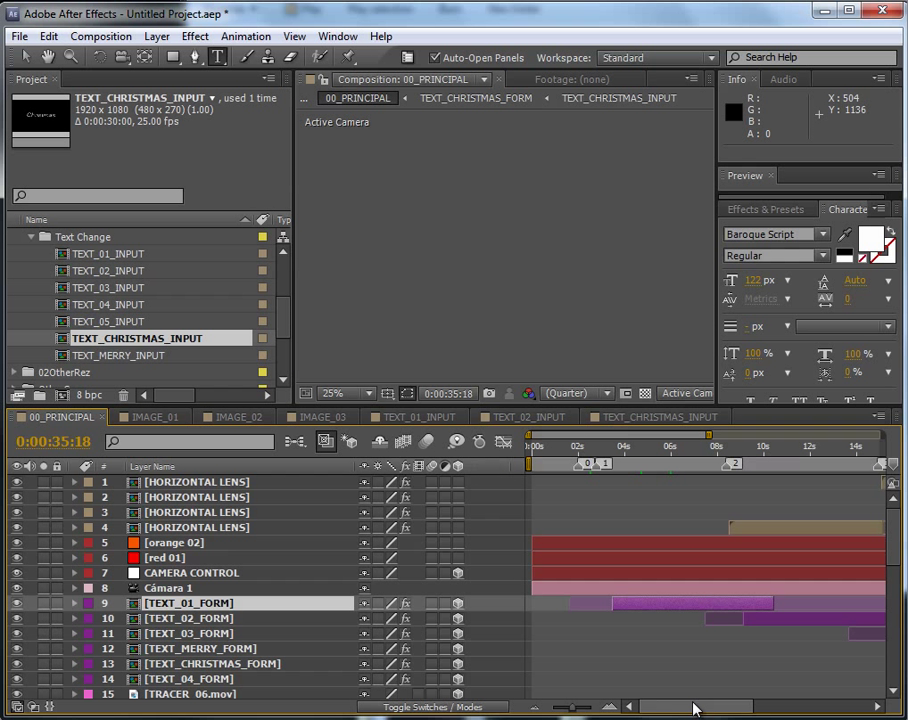
Step 00_PRINCIPAL to 0:00:29:05, where 'Merry' and 'Christmas' flank the wreath, and select TEXT_MERRY_INPUT.
{"action": "left_click_drag", "start_coordinate": [693, 707], "coordinate": [840, 707]}
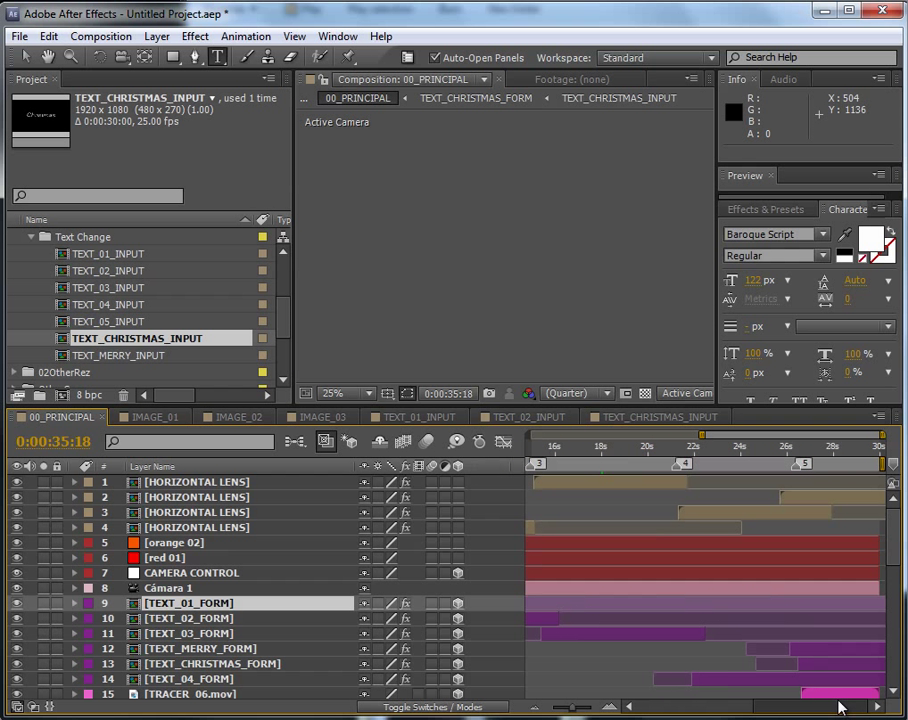
{"action": "left_click", "coordinate": [805, 463]}
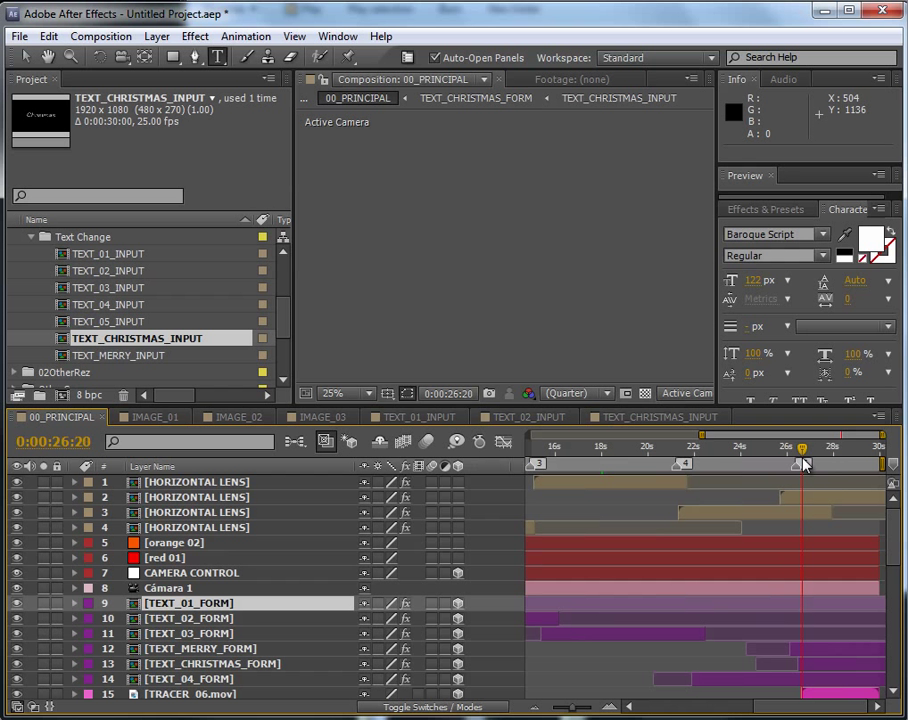
{"action": "left_click", "coordinate": [820, 449]}
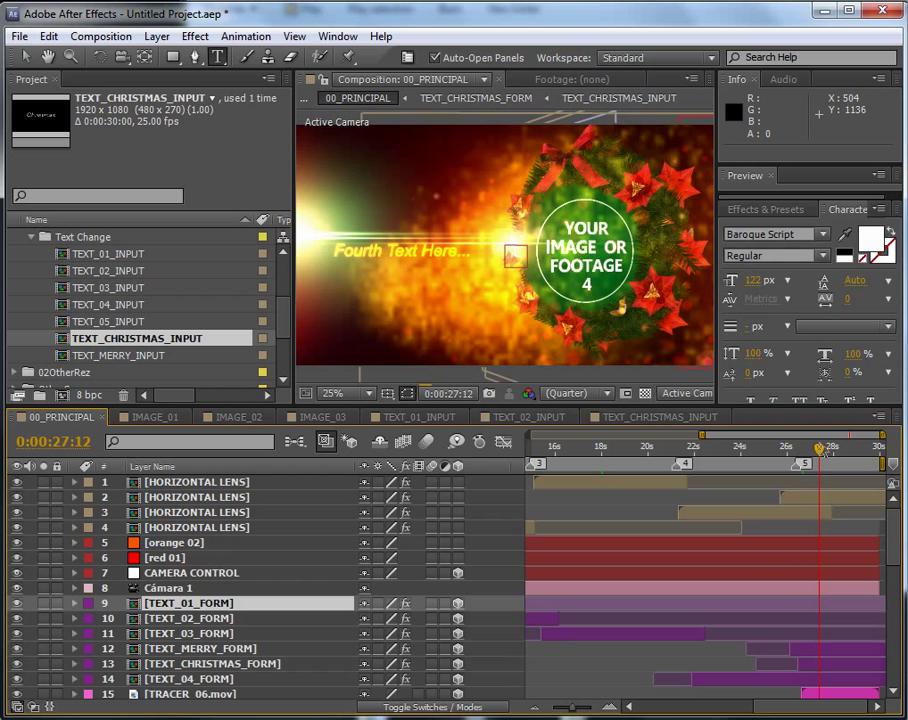
{"action": "left_click", "coordinate": [848, 449]}
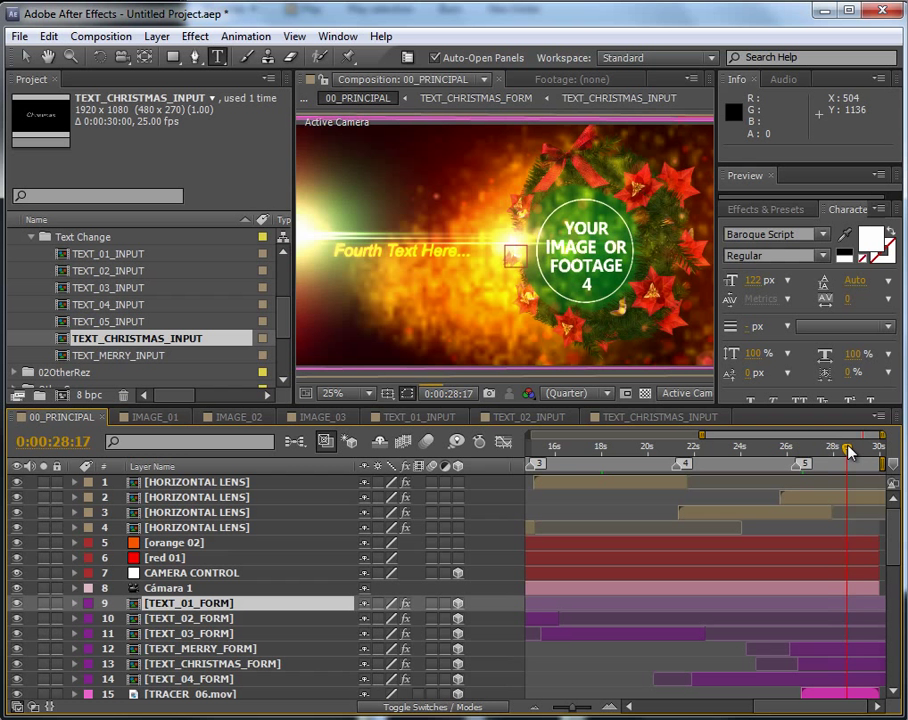
{"action": "left_click", "coordinate": [860, 449]}
{"action": "left_click", "coordinate": [861, 449]}
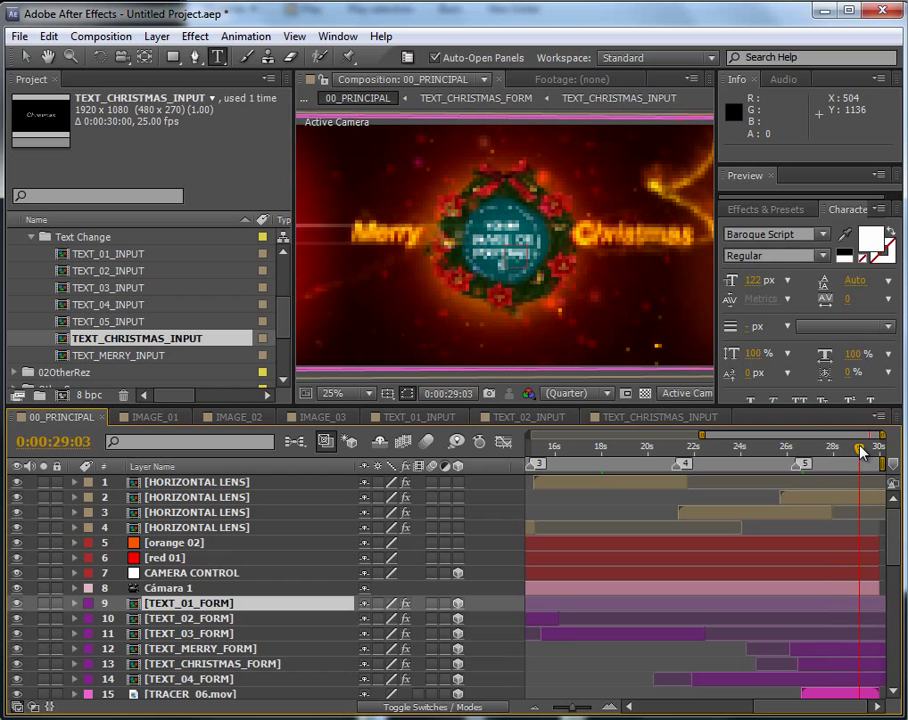
{"action": "left_click", "coordinate": [862, 449]}
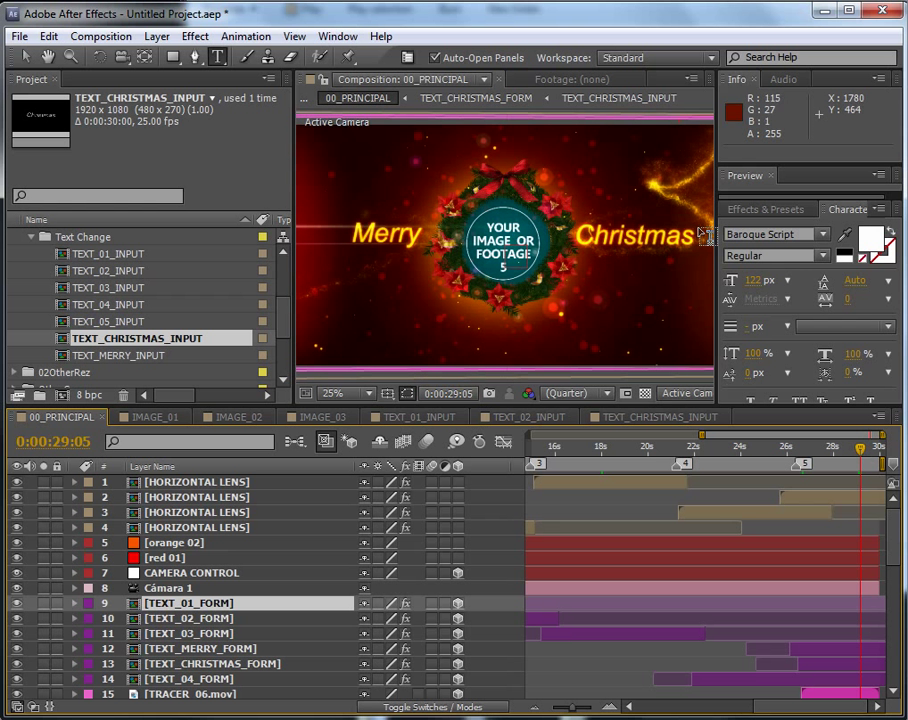
{"action": "left_click", "coordinate": [102, 356]}
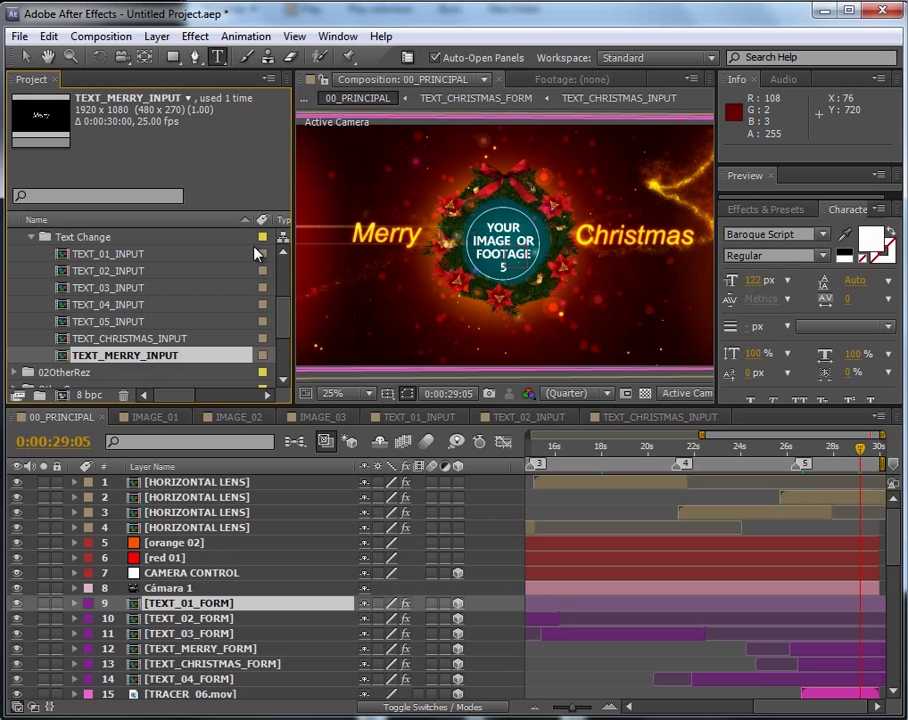
Check that the 'Merry' text in TEXT_MERRY_INPUT uses Baroque Script Regular.
{"action": "double_click", "coordinate": [155, 360]}
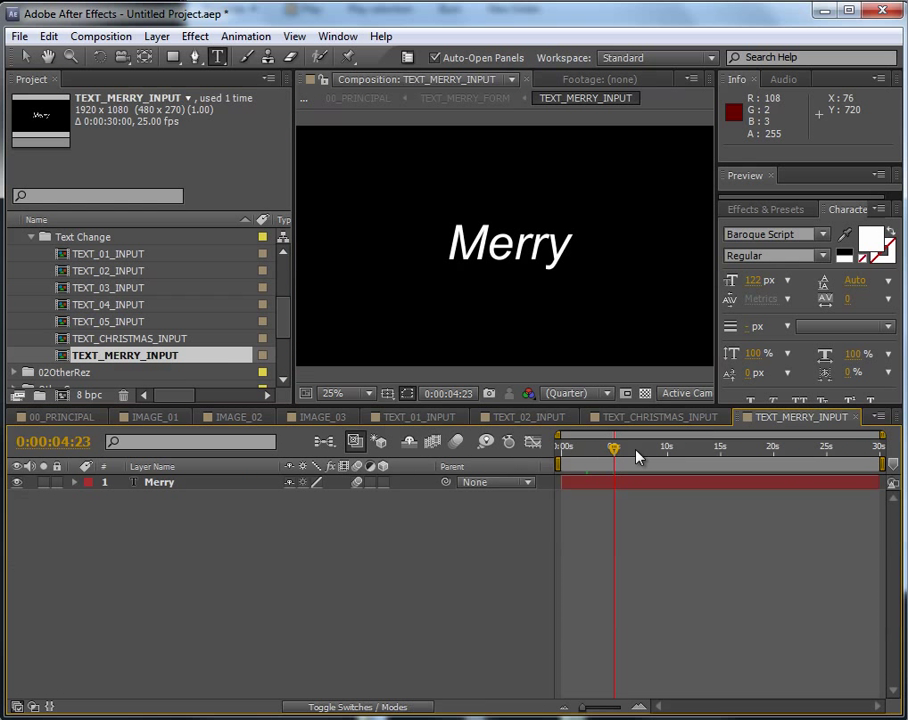
{"action": "left_click_drag", "start_coordinate": [638, 457], "coordinate": [693, 450]}
{"action": "left_click", "coordinate": [645, 486]}
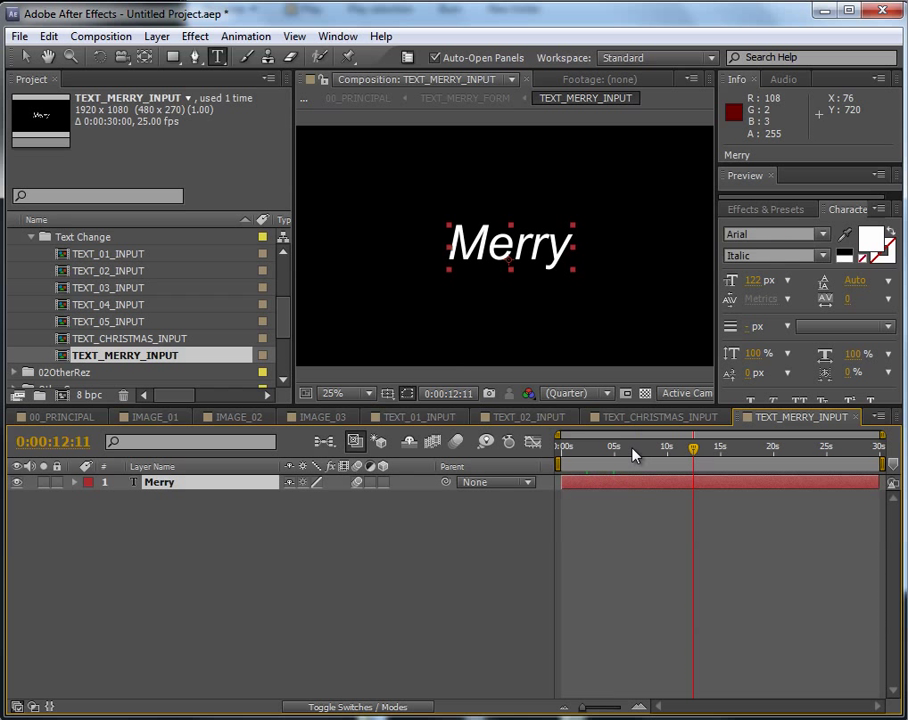
{"action": "left_click", "coordinate": [633, 455]}
{"action": "double_click", "coordinate": [697, 489]}
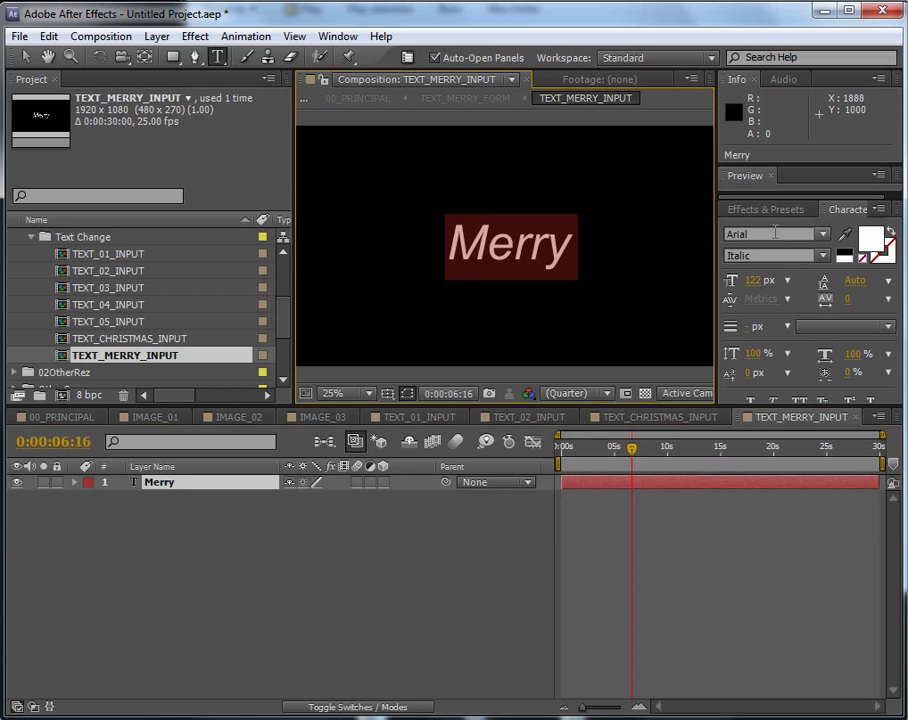
{"action": "left_click", "coordinate": [249, 559]}
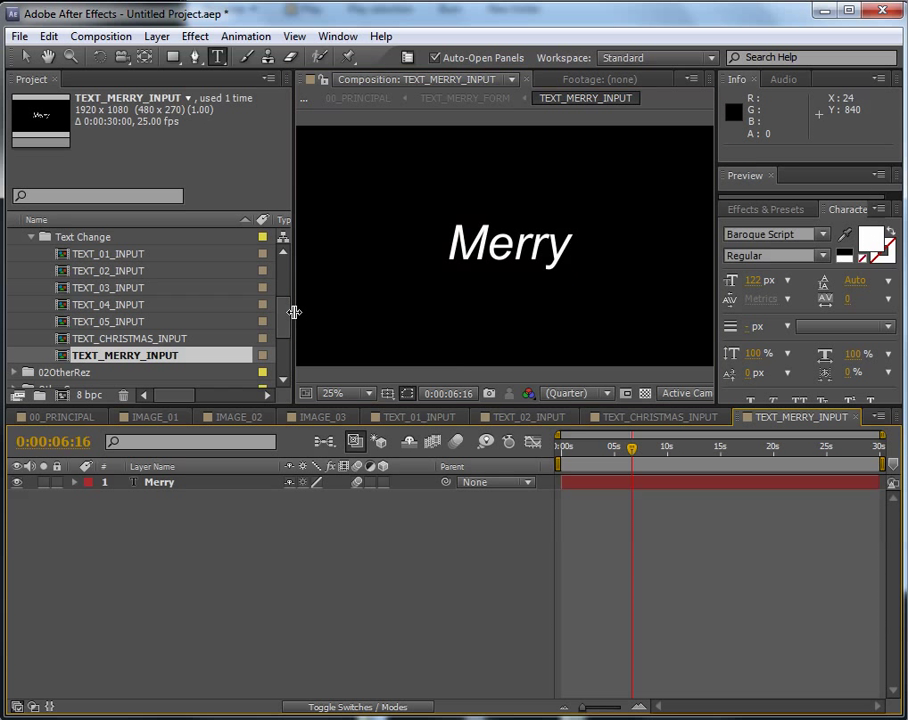
Return to 00_PRINCIPAL at 0:00:19:14, showing the third text.
{"action": "scroll", "coordinate": [286, 334], "scroll_direction": "down", "scroll_amount": 3}
{"action": "scroll", "coordinate": [289, 325], "scroll_direction": "up", "scroll_amount": 5}
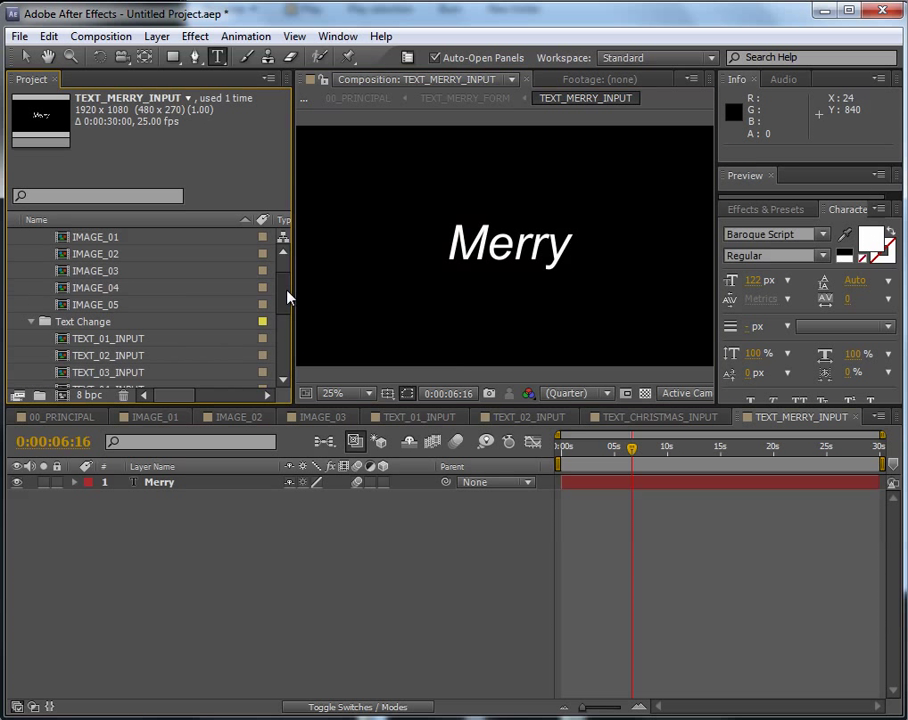
{"action": "scroll", "coordinate": [287, 297], "scroll_direction": "up", "scroll_amount": 2}
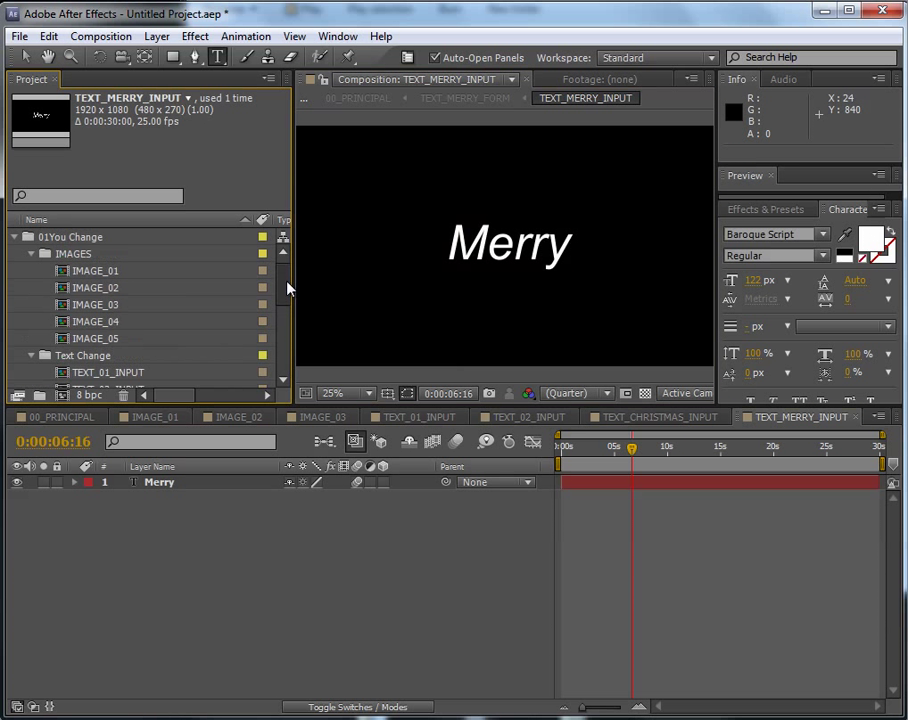
{"action": "left_click", "coordinate": [53, 419]}
{"action": "left_click", "coordinate": [637, 446]}
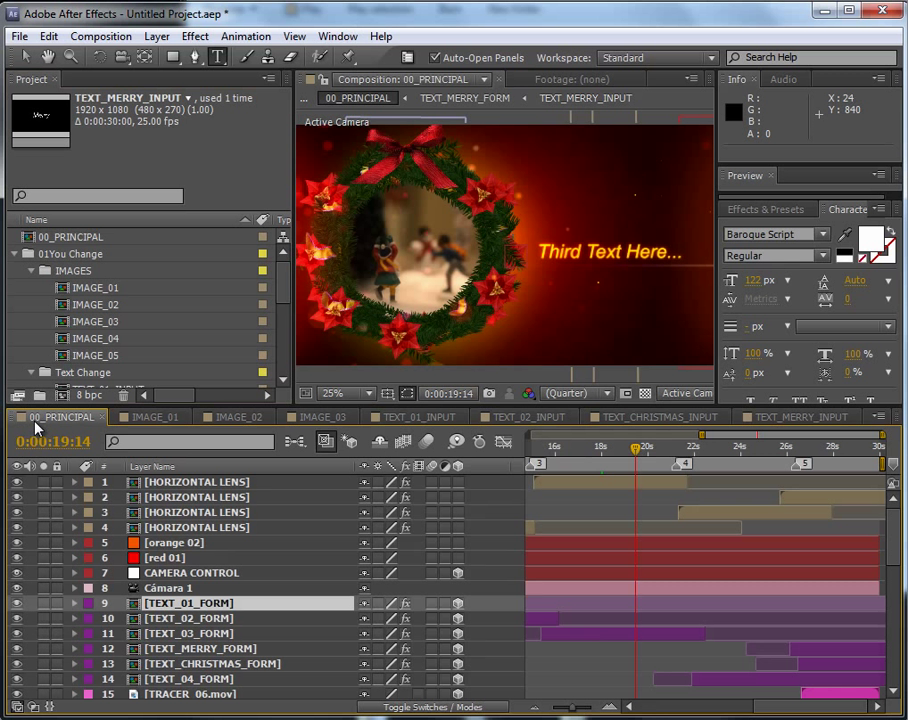
Queue 00_PRINCIPAL for rendering via Composition > Make Movie.
{"action": "left_click", "coordinate": [101, 37]}
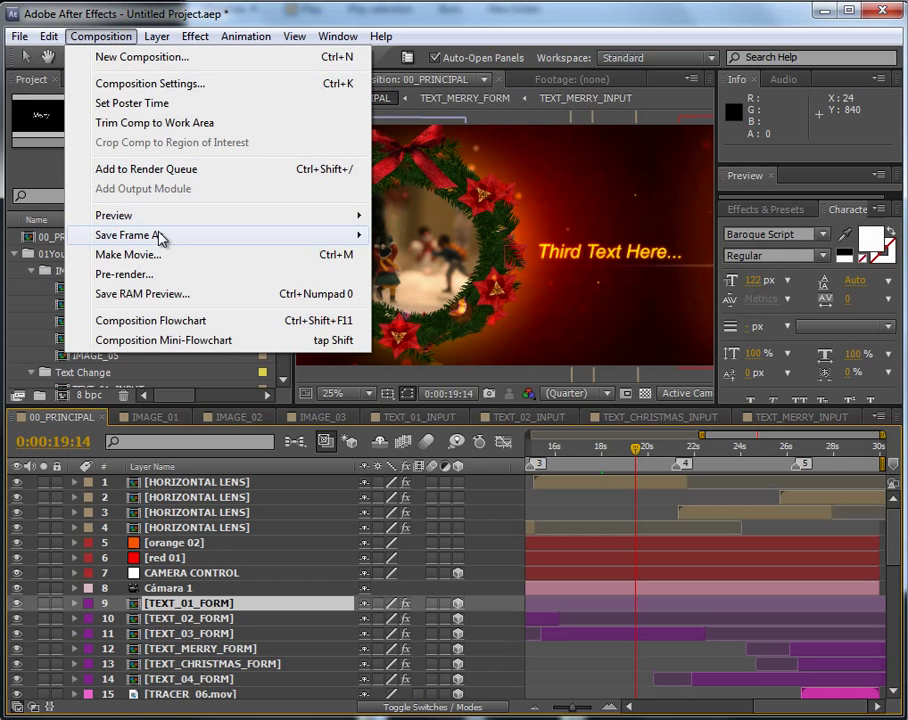
{"action": "left_click", "coordinate": [170, 258]}
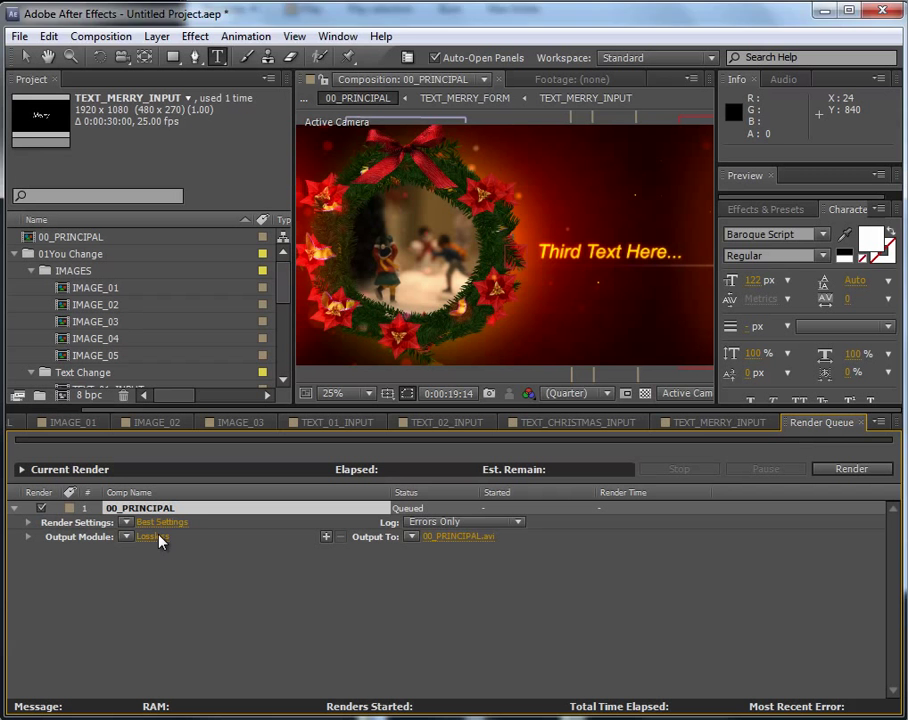
Set the render output format to QuickTime with the Photo - JPEG video codec.
{"action": "left_click", "coordinate": [156, 538]}
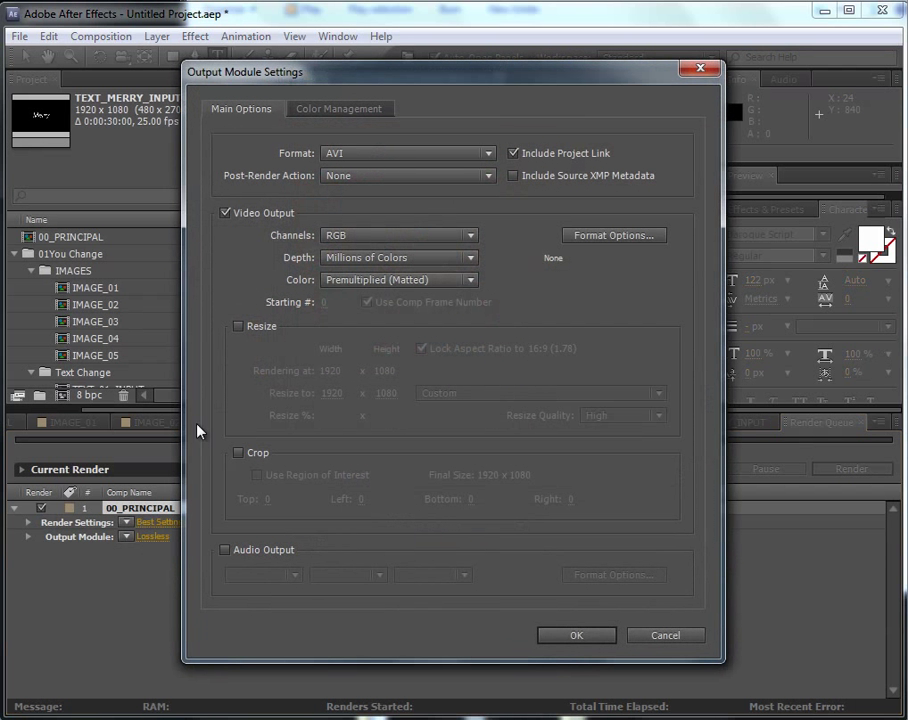
{"action": "left_click", "coordinate": [340, 156]}
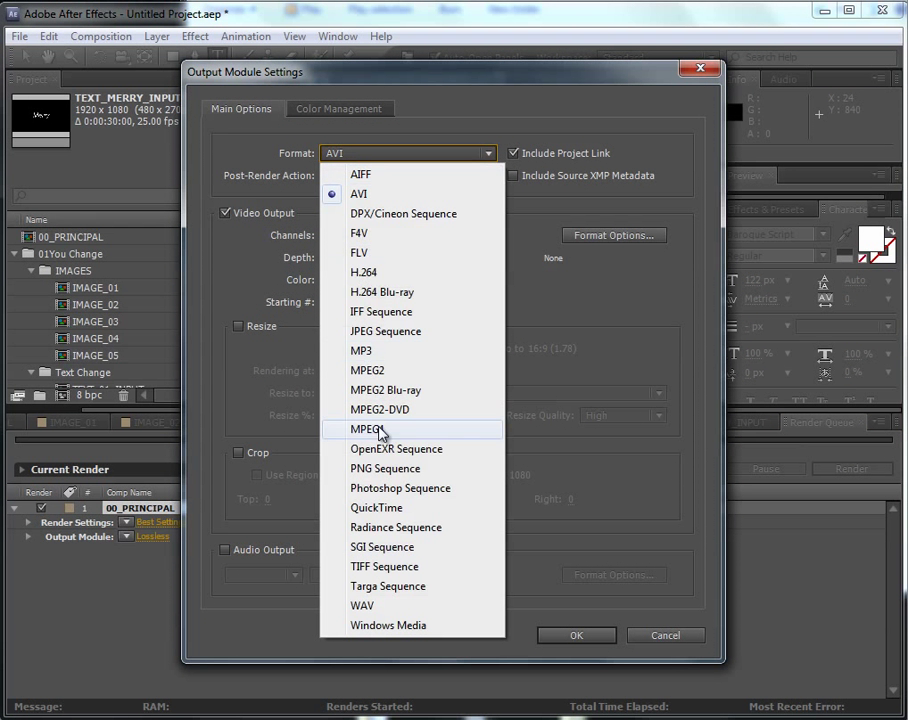
{"action": "left_click", "coordinate": [390, 510]}
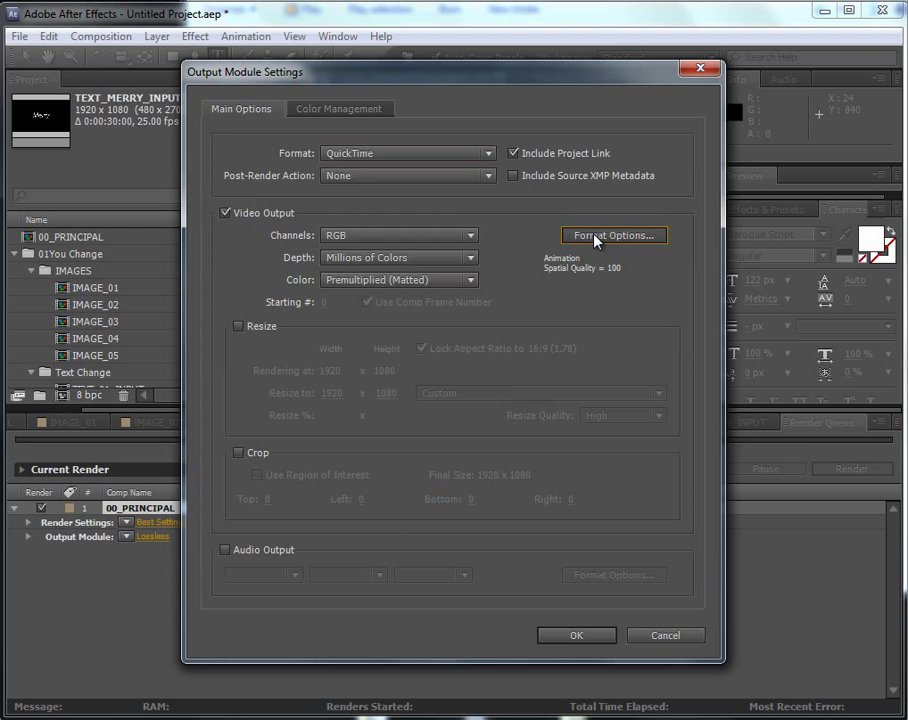
{"action": "left_click", "coordinate": [592, 240]}
{"action": "left_click", "coordinate": [416, 175]}
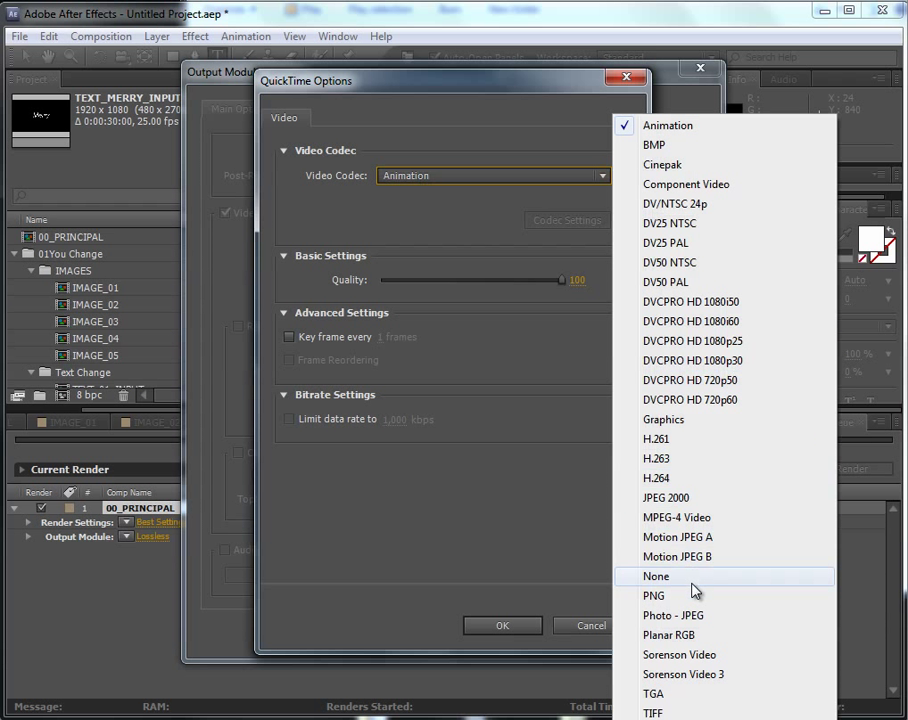
{"action": "left_click", "coordinate": [700, 616]}
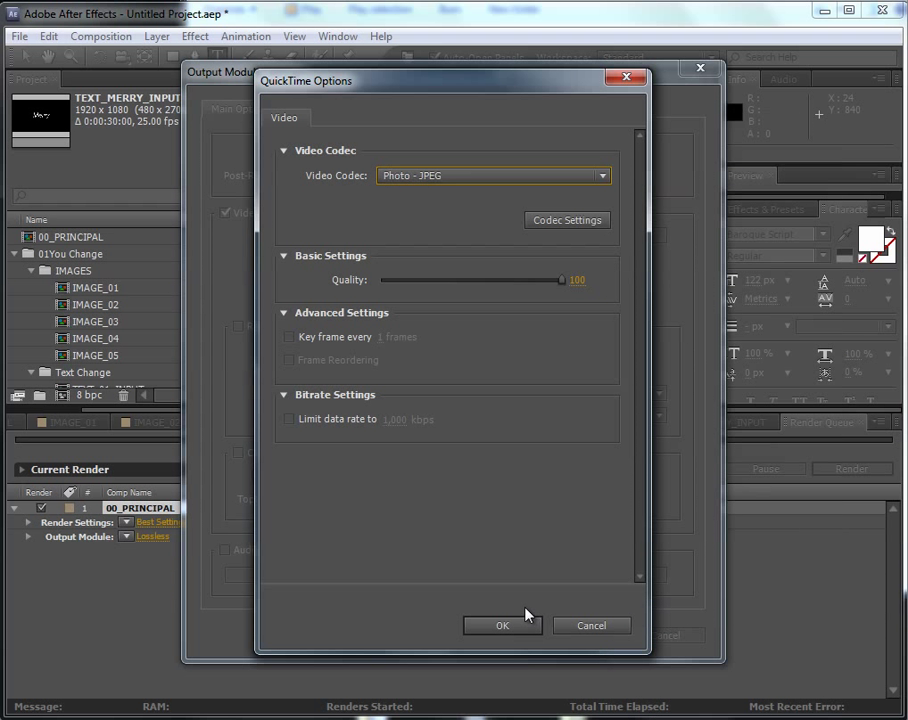
{"action": "left_click", "coordinate": [505, 626]}
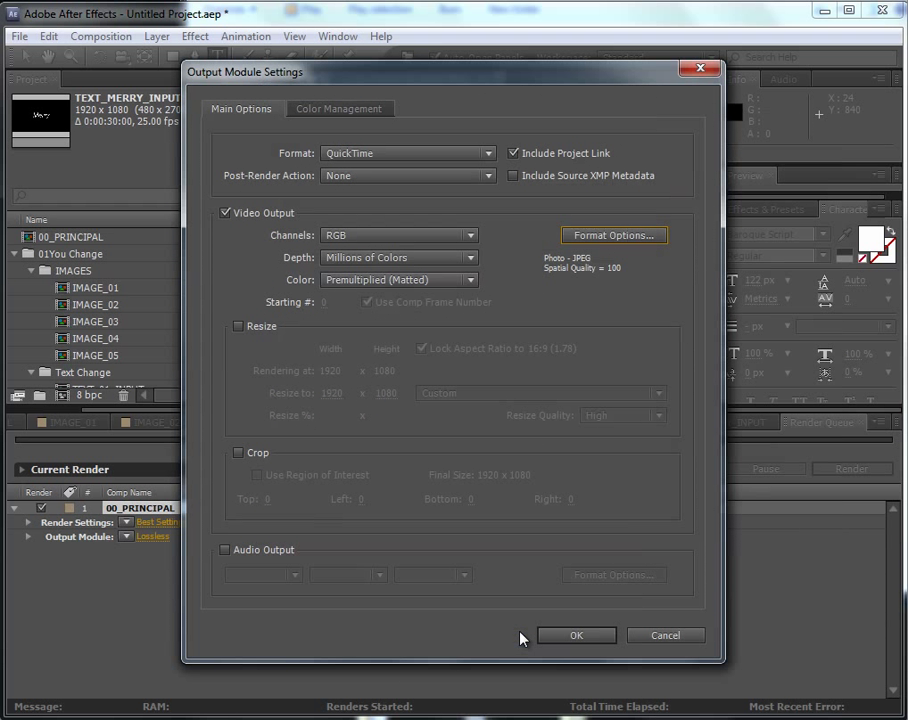
Leave audio output off and confirm the output module settings.
{"action": "left_click", "coordinate": [226, 553]}
{"action": "left_click", "coordinate": [226, 553]}
{"action": "left_click", "coordinate": [570, 636]}
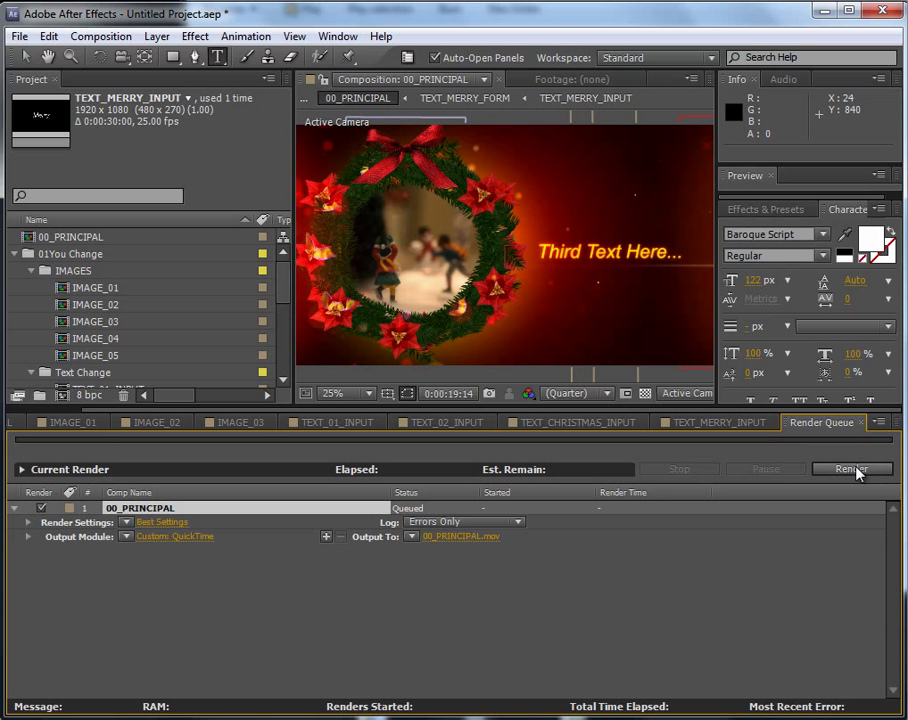
Expand the 02OtherRez folder in the Project panel.
{"action": "left_click_drag", "start_coordinate": [283, 281], "coordinate": [283, 353]}
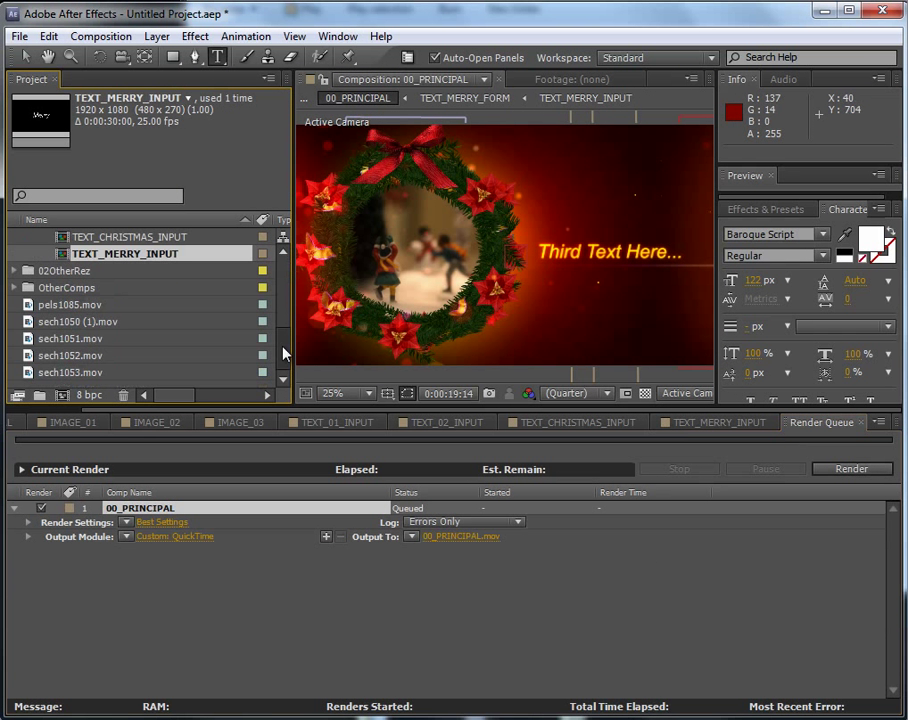
{"action": "left_click", "coordinate": [20, 289]}
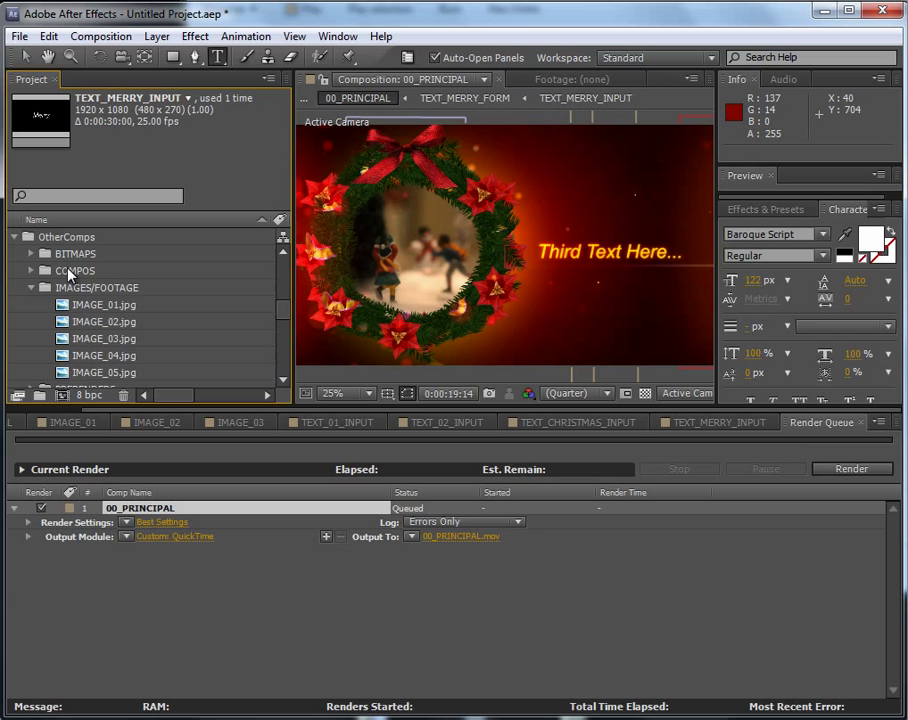
{"action": "left_click", "coordinate": [19, 237]}
{"action": "scroll", "coordinate": [220, 345], "scroll_direction": "up", "scroll_amount": 1}
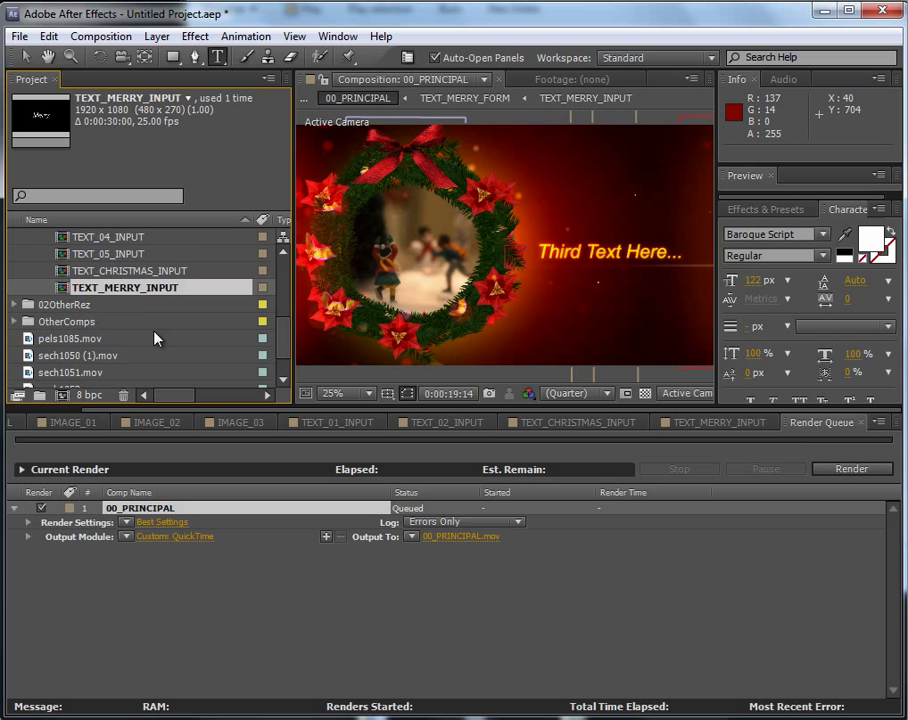
{"action": "left_click", "coordinate": [46, 304]}
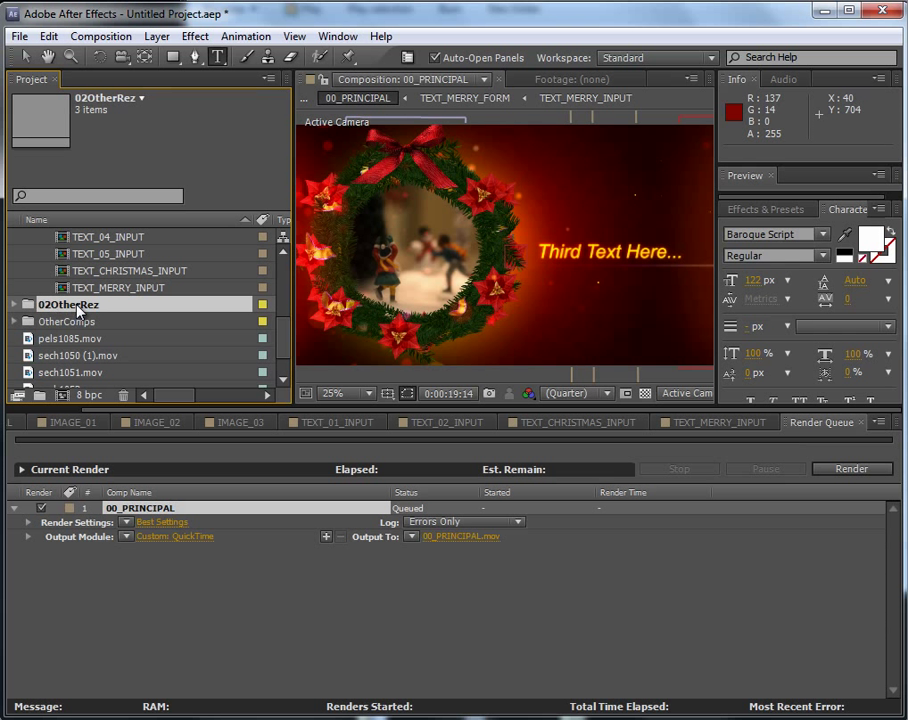
{"action": "left_click", "coordinate": [15, 304]}
Open the HD 720, NTSC DV and PAL DV comps, previewing each at mid-animation.
{"action": "left_click", "coordinate": [78, 324]}
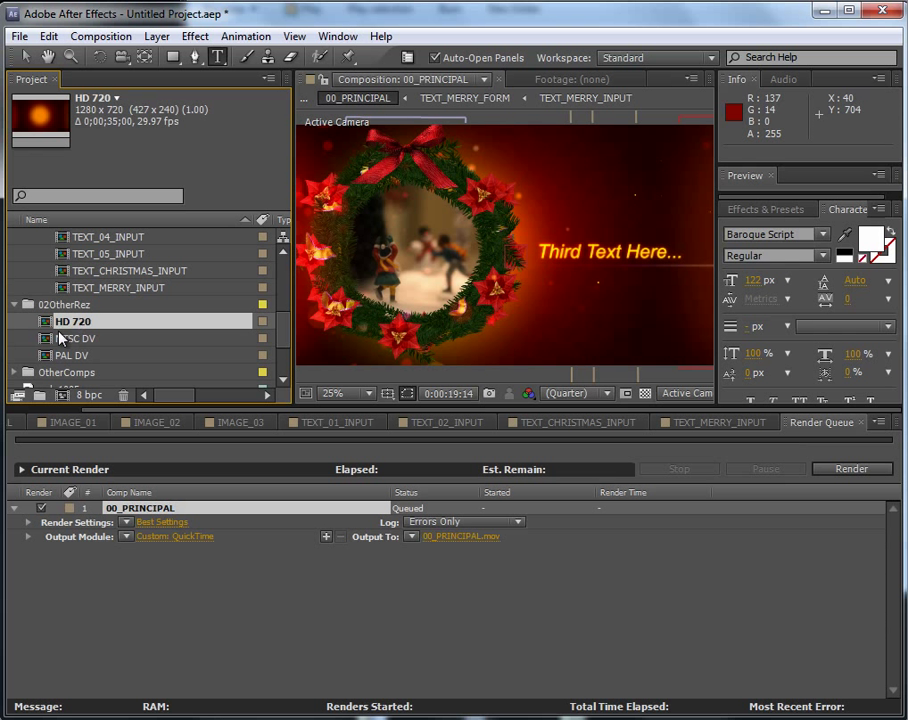
{"action": "double_click", "coordinate": [81, 322]}
{"action": "left_click", "coordinate": [768, 454]}
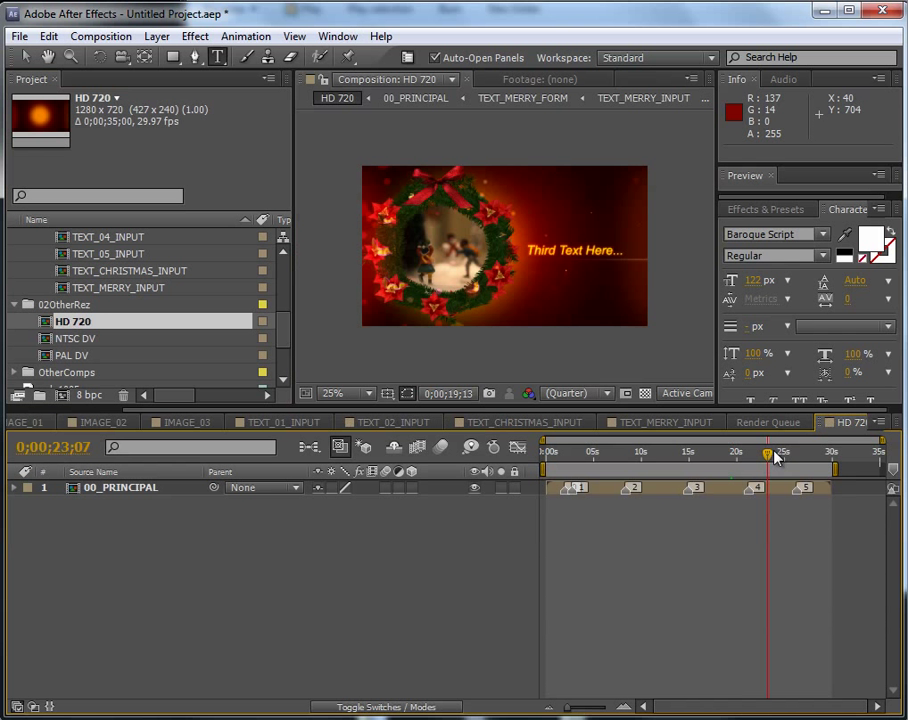
{"action": "double_click", "coordinate": [77, 338]}
{"action": "left_click", "coordinate": [675, 452]}
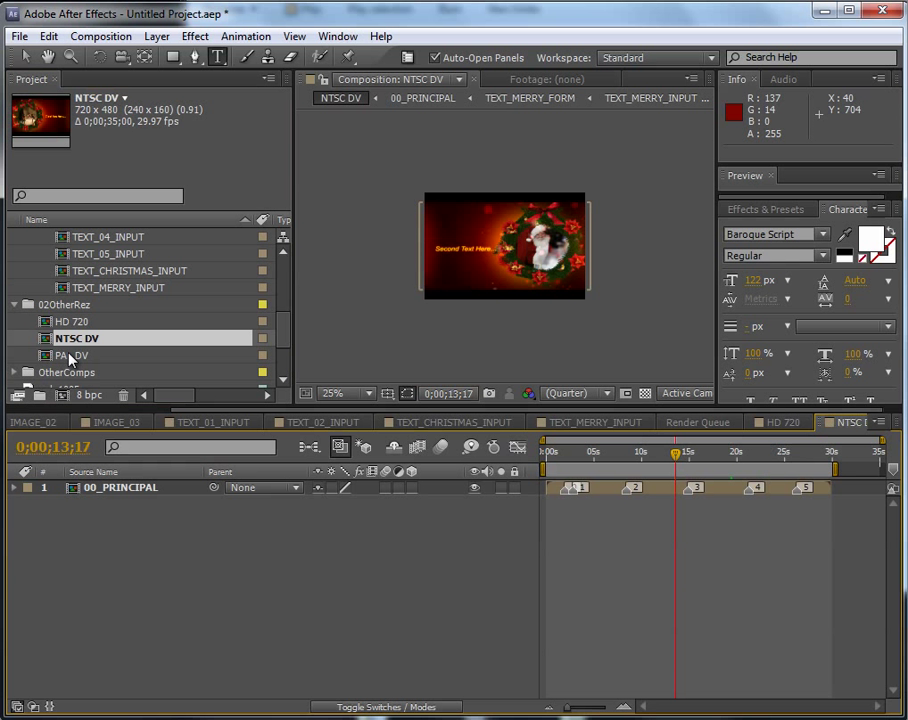
{"action": "double_click", "coordinate": [70, 355]}
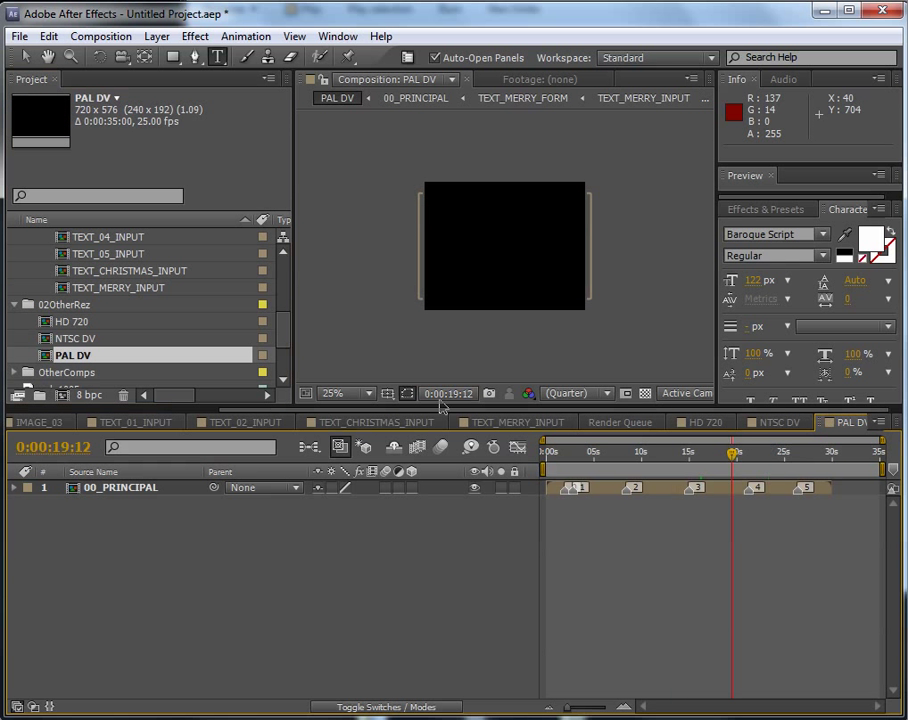
{"action": "left_click", "coordinate": [659, 452]}
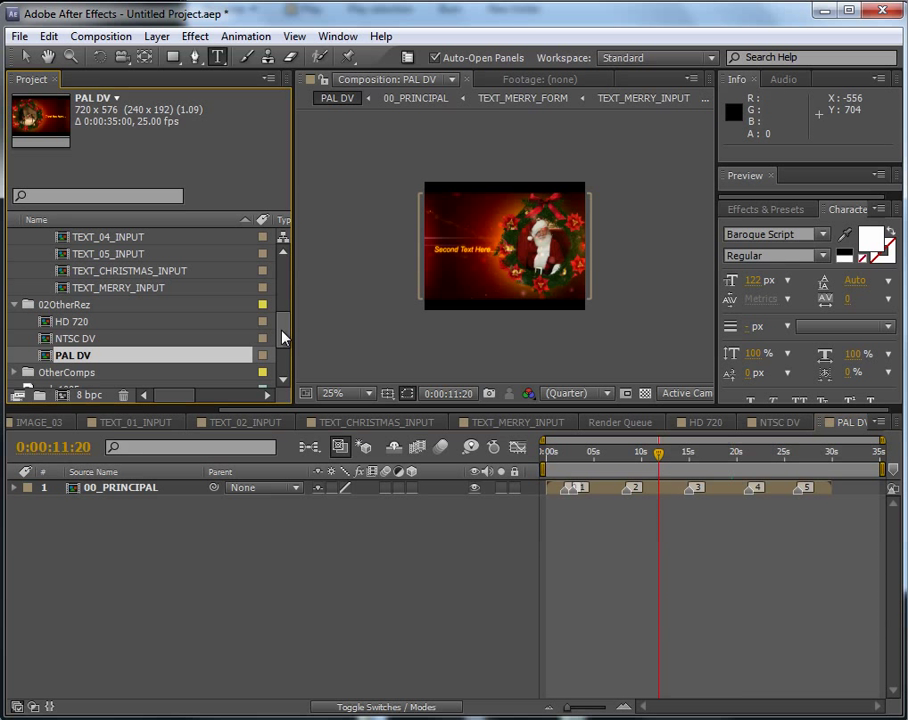
{"action": "scroll", "coordinate": [284, 367], "scroll_direction": "down", "scroll_amount": 2}
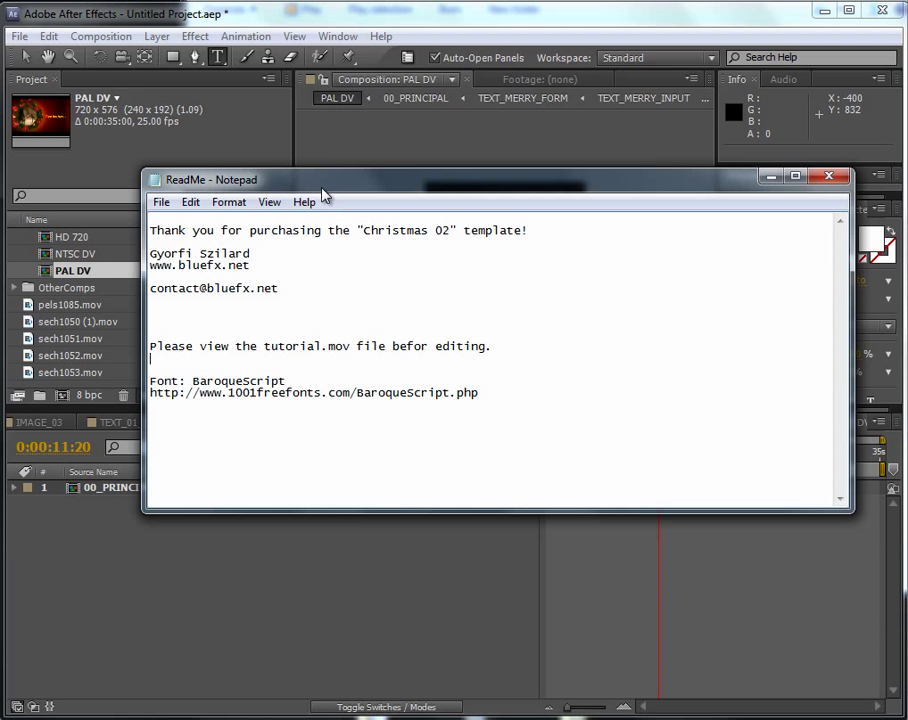
{"action": "left_click_drag", "start_coordinate": [320, 186], "coordinate": [296, 188]}
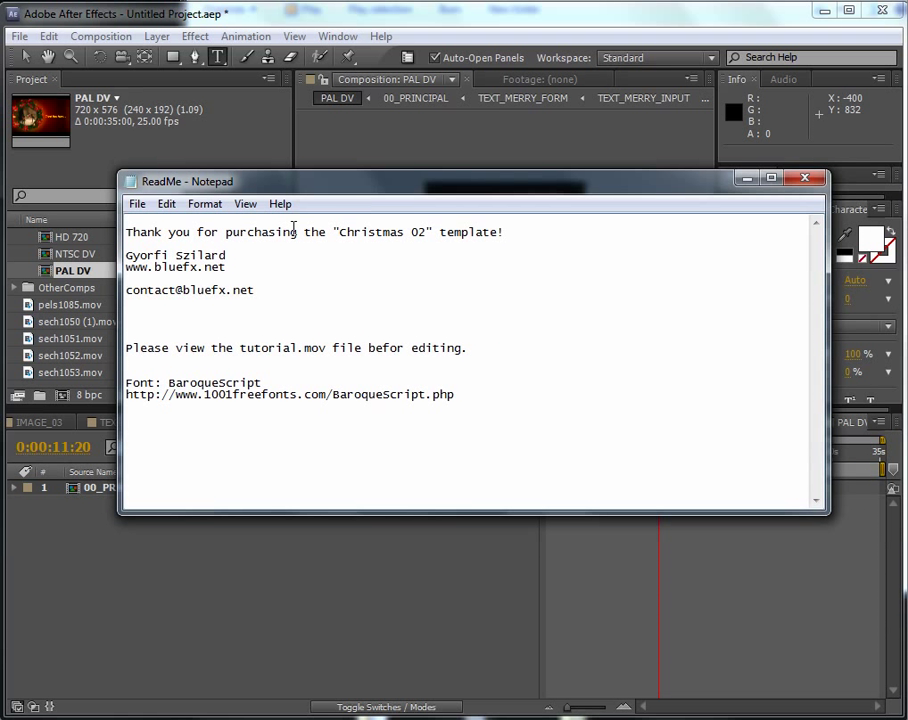
{"action": "left_click_drag", "start_coordinate": [307, 295], "coordinate": [103, 288]}
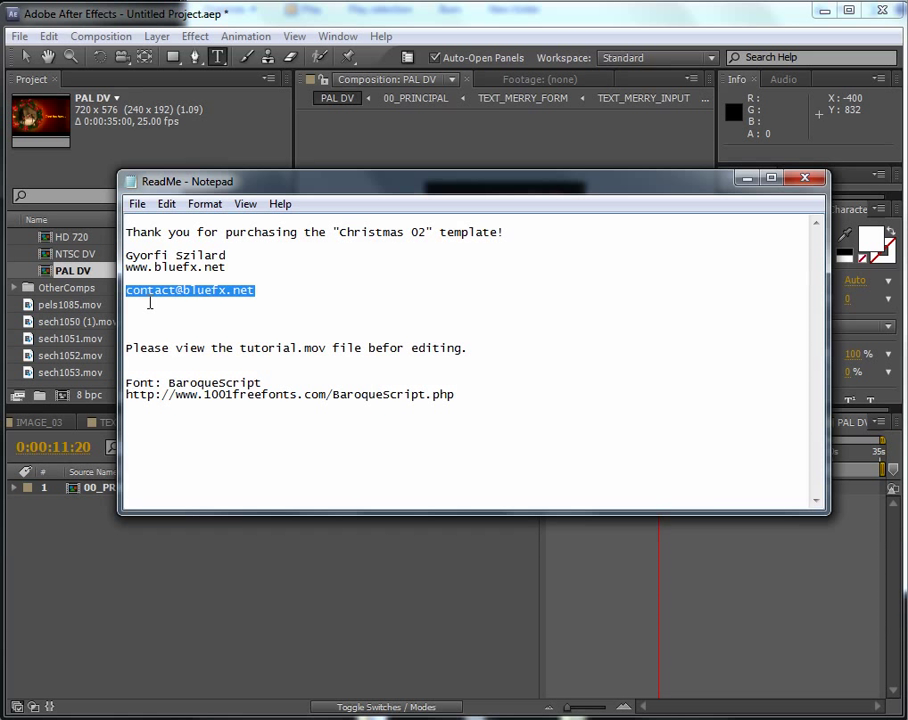
{"action": "left_click", "coordinate": [303, 296]}
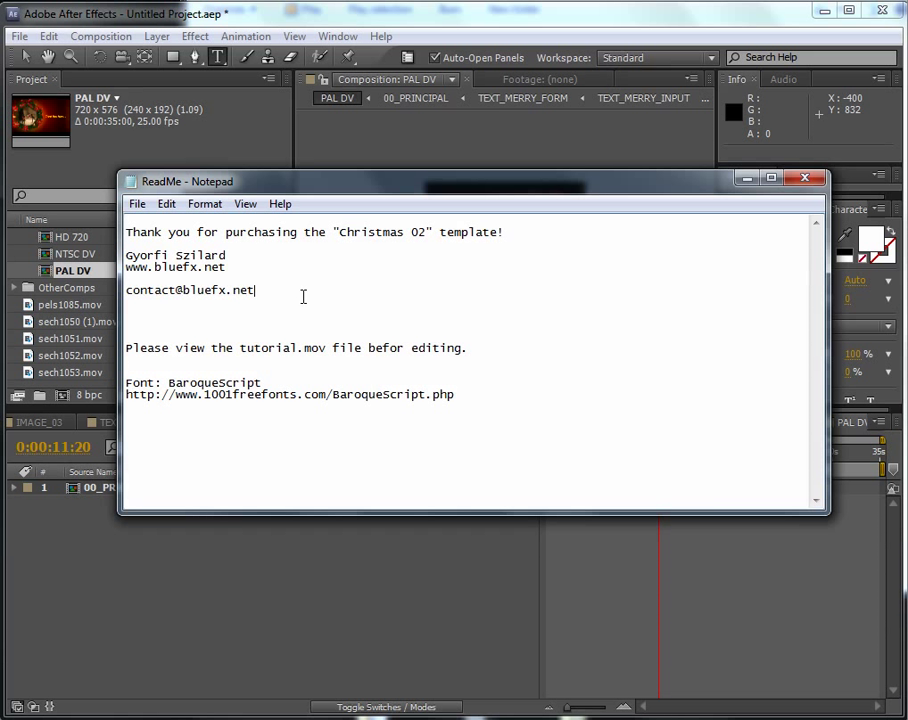